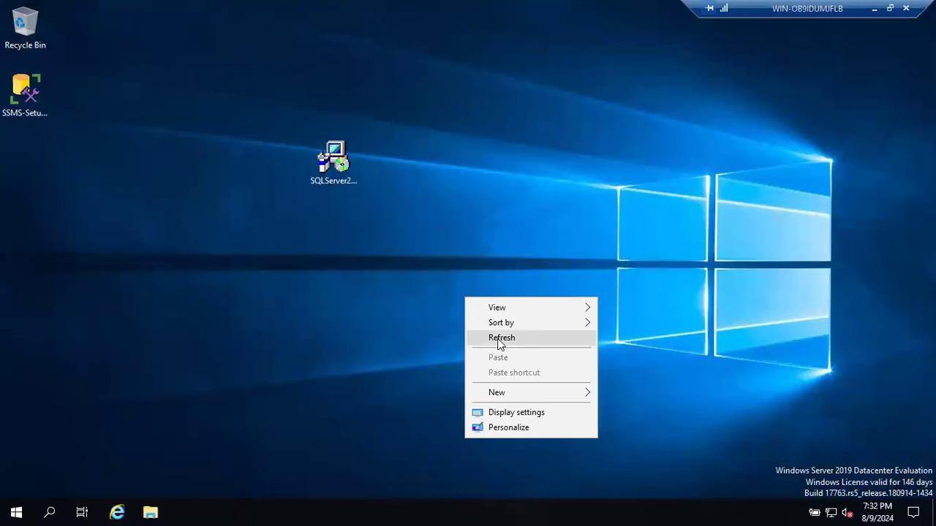
right_click(433, 329)
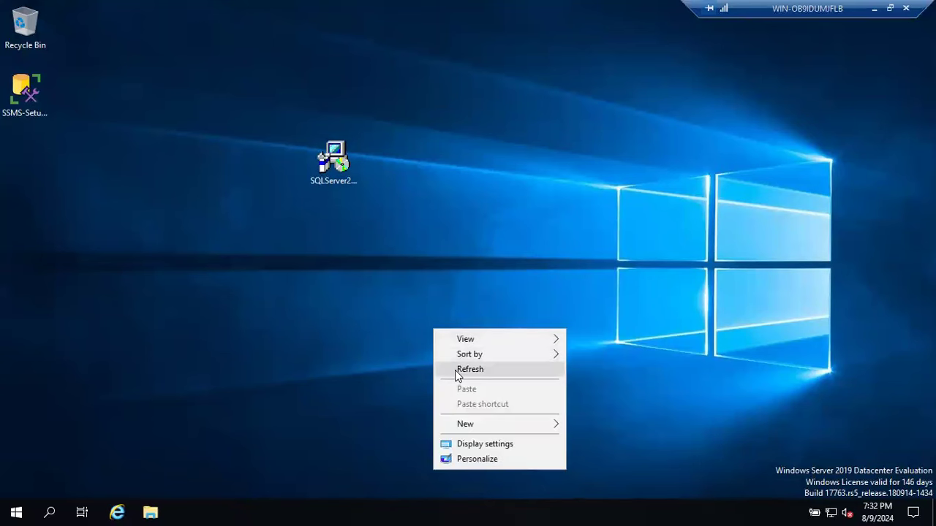
click(470, 370)
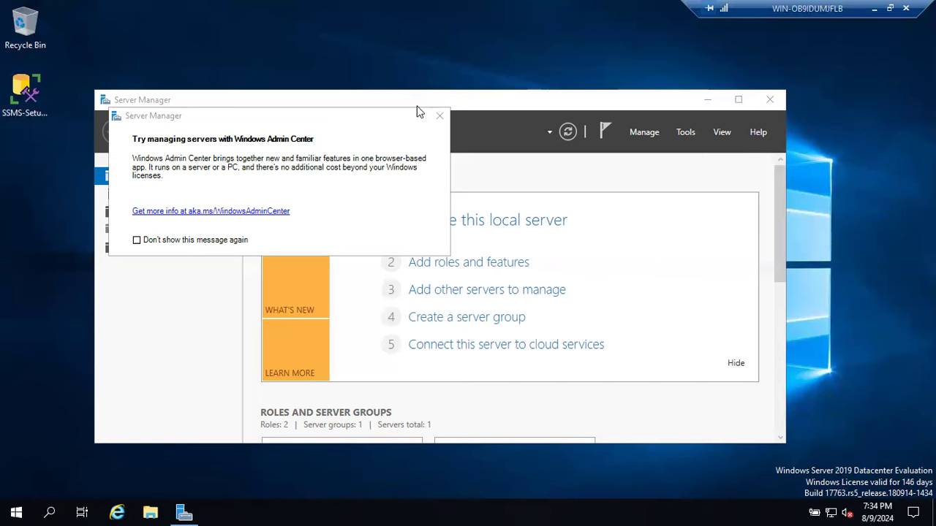
Dismiss the Windows Admin Center message and minimize the Server Manager window.
click(439, 116)
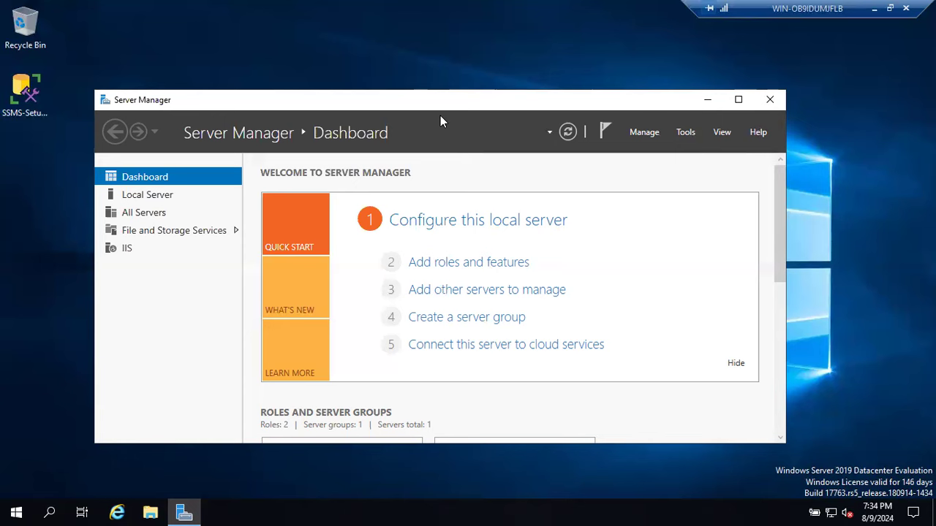
click(707, 99)
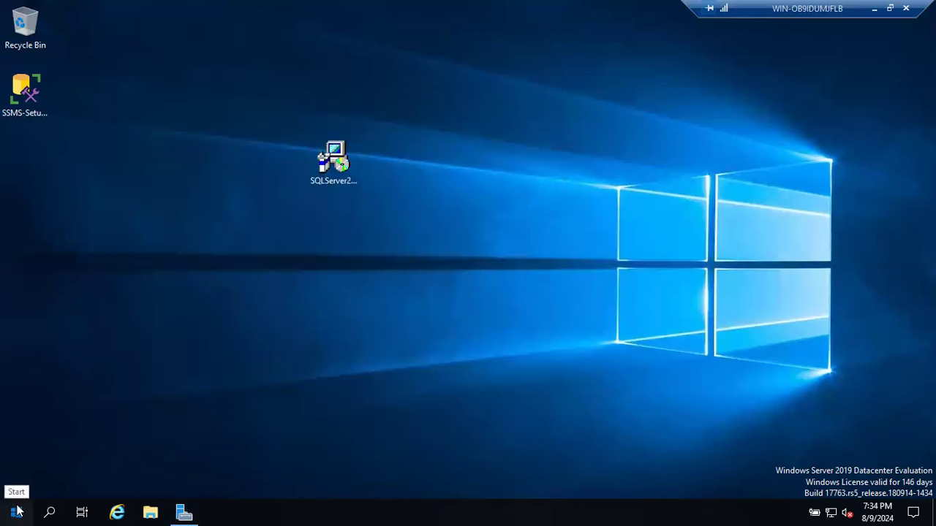
Launch SQL Server Management Studio 20 and recover all three listed SQL files.
key(super)
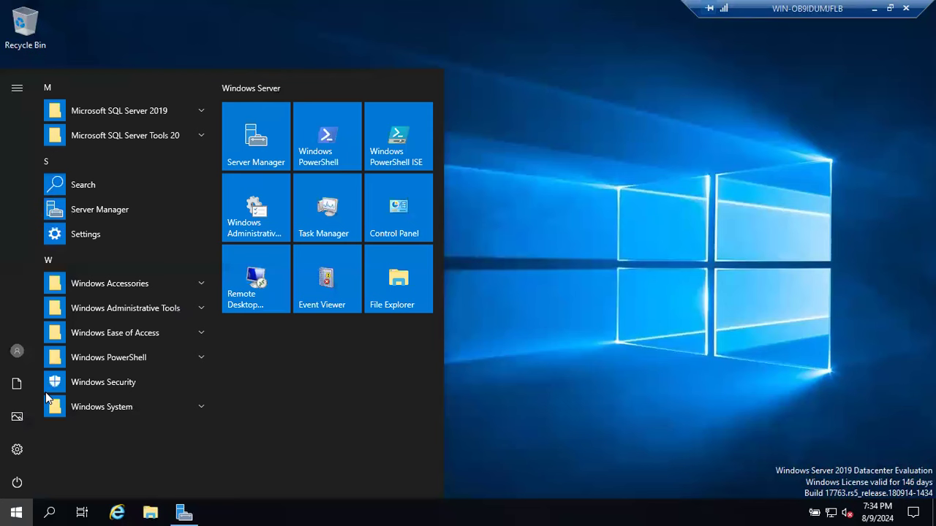
click(147, 135)
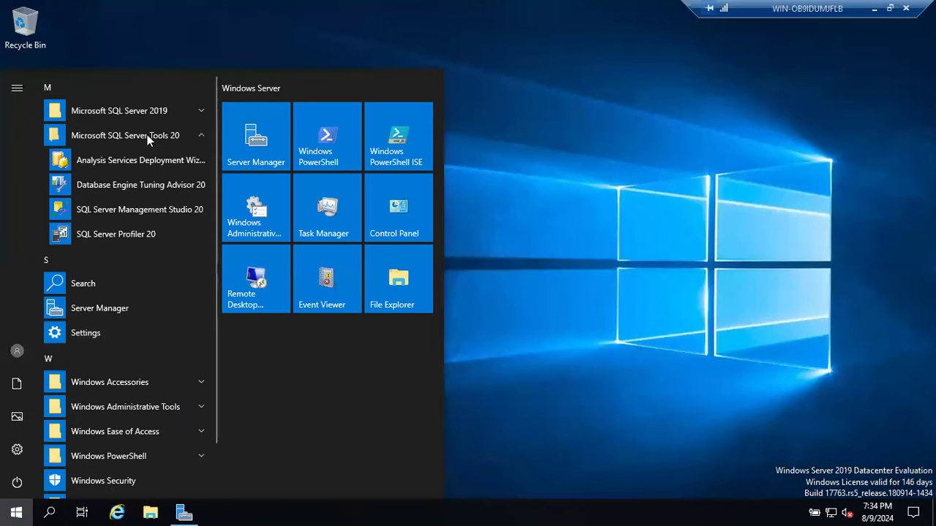
click(132, 209)
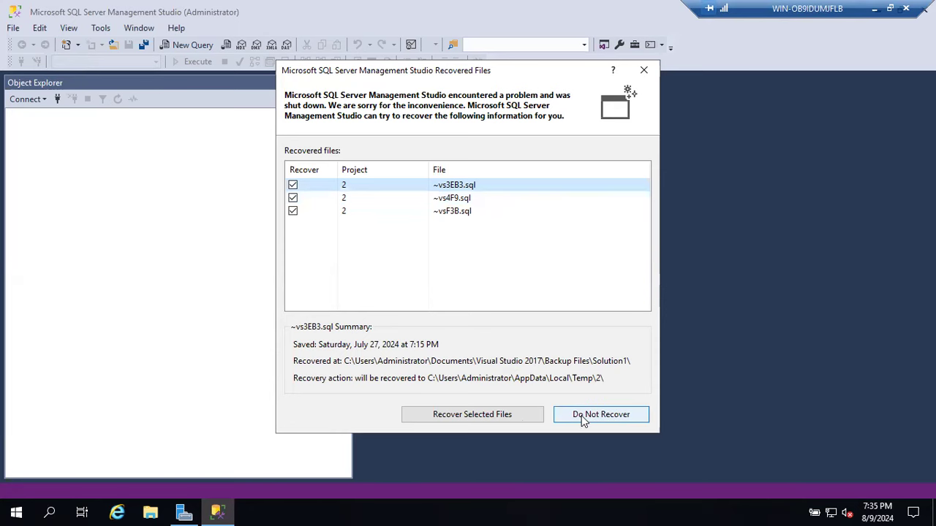
click(504, 418)
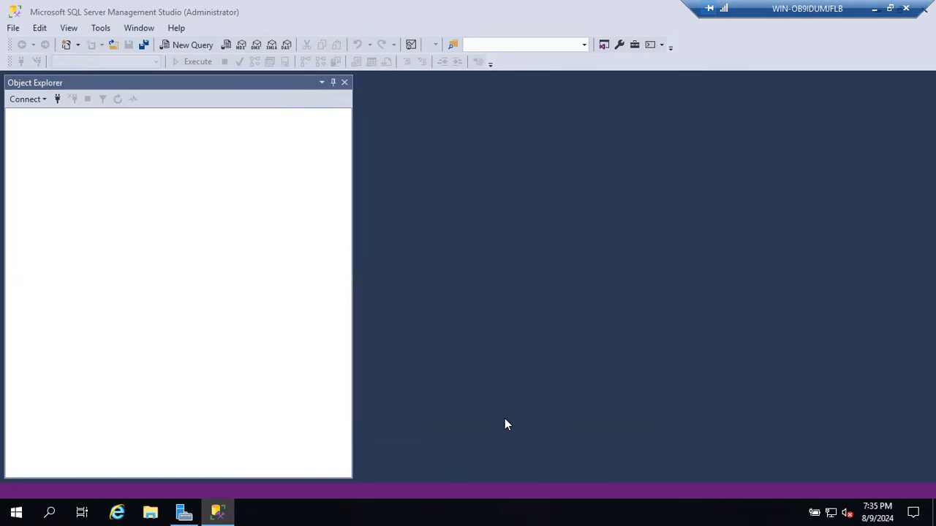
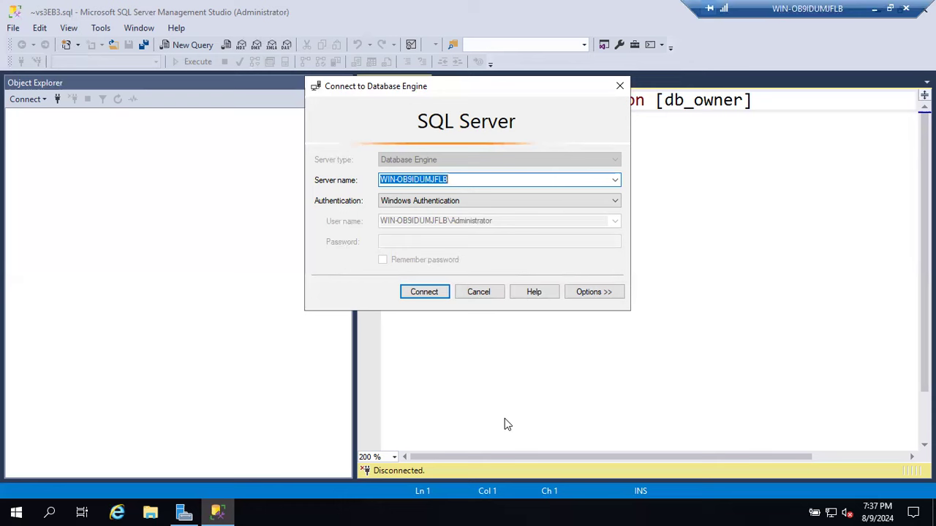
Launch the Windows Services console by running services.msc.
click(325, 510)
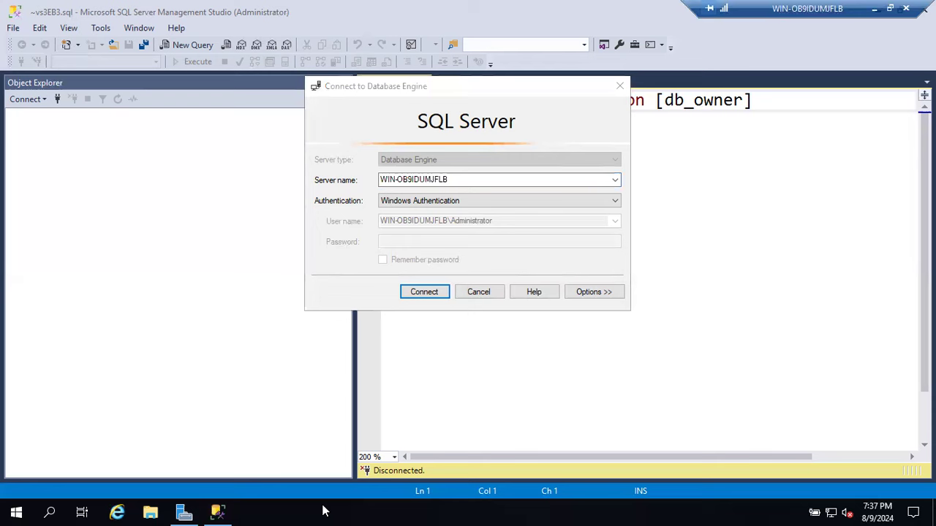
key(super+r)
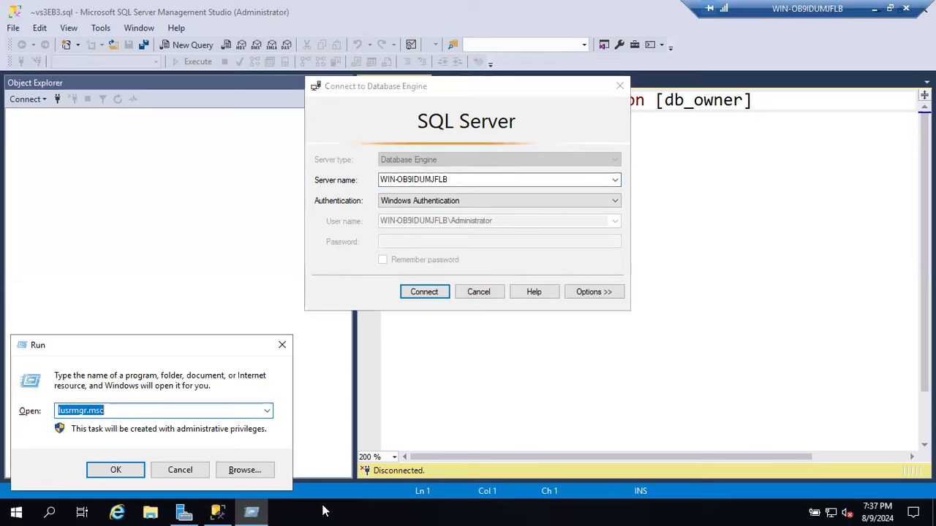
text(services.msc)
key(Return)
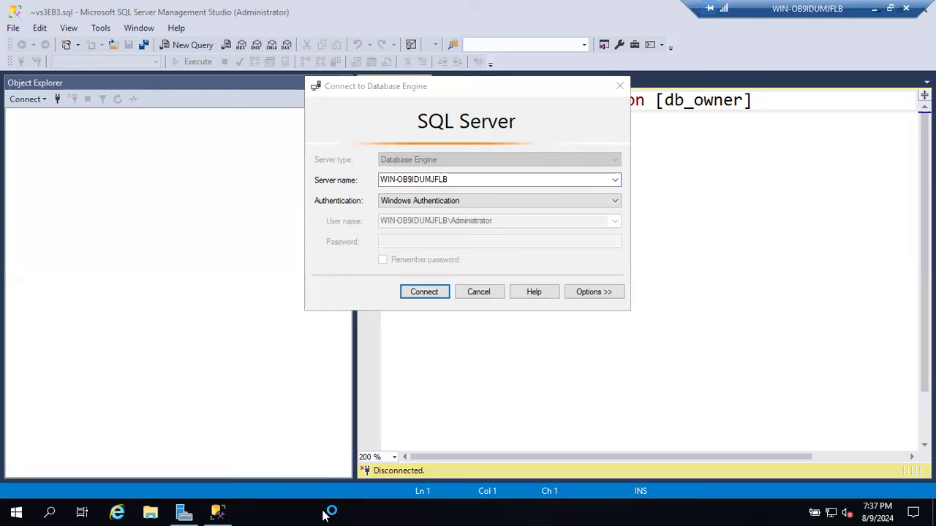
Try to connect to the WIN-OB9IDUMJFLB database engine using Windows Authentication.
click(426, 292)
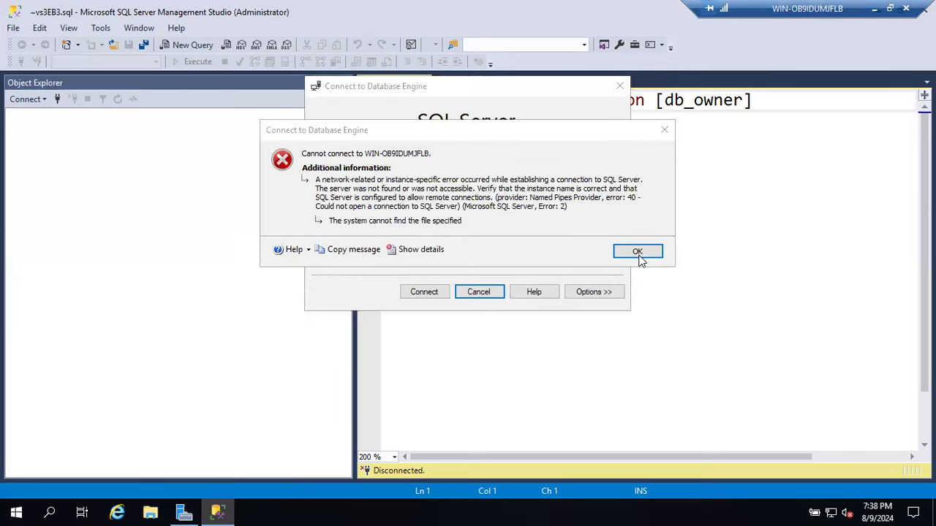
click(639, 258)
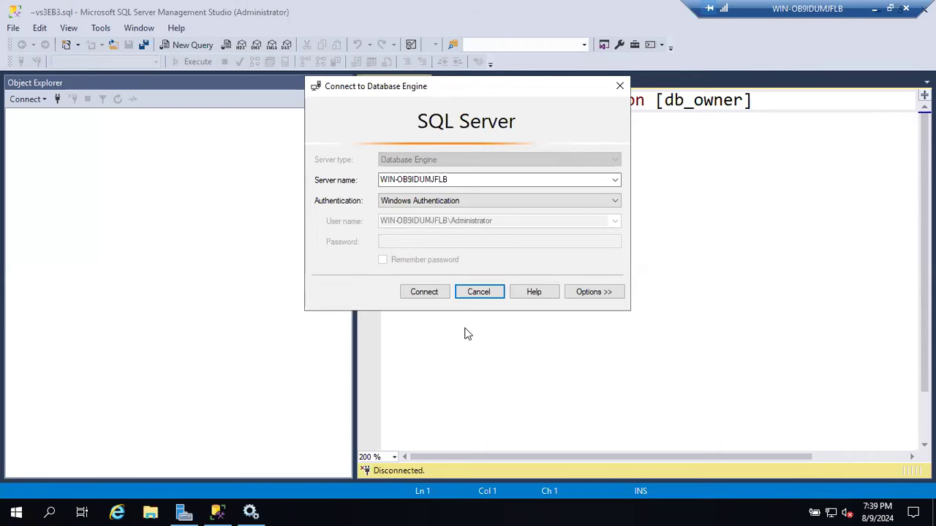
Switch to the Services console and start the SQL Server (MSSQLSERVER) service.
click(251, 512)
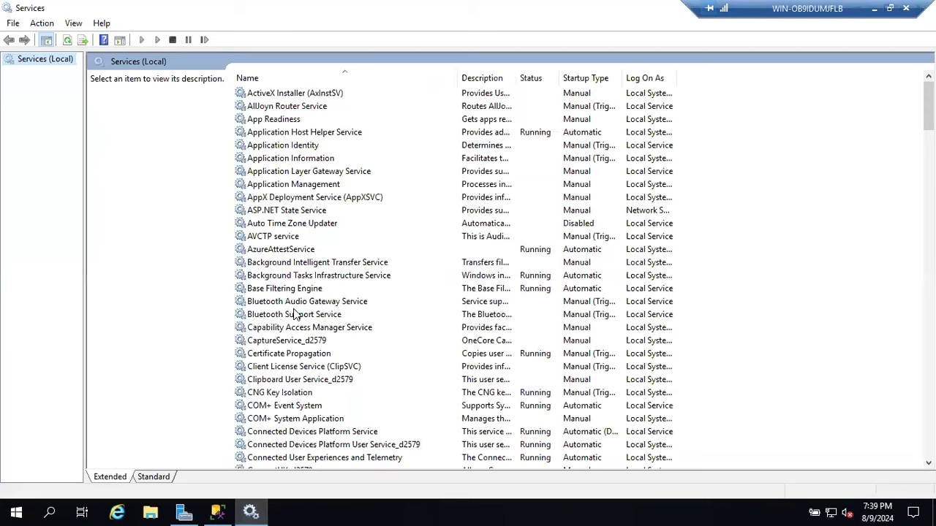
click(295, 313)
key(s)
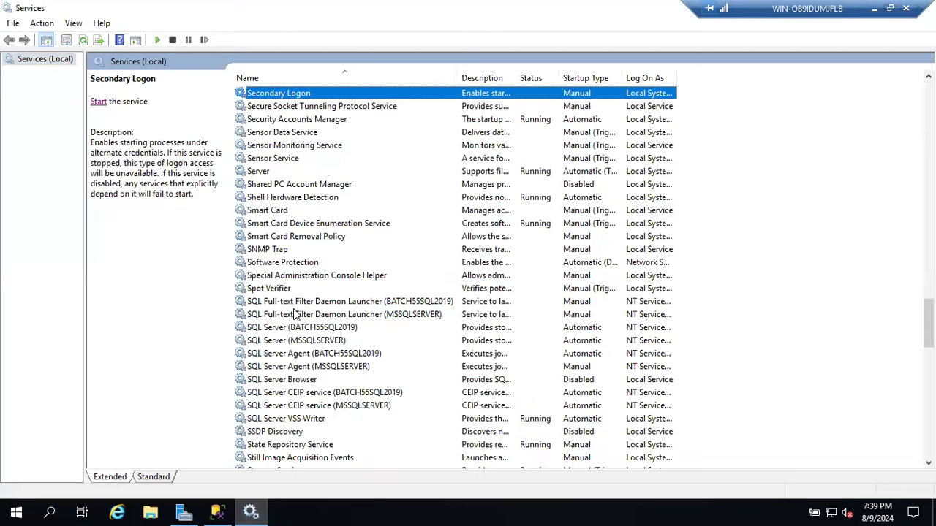
click(271, 342)
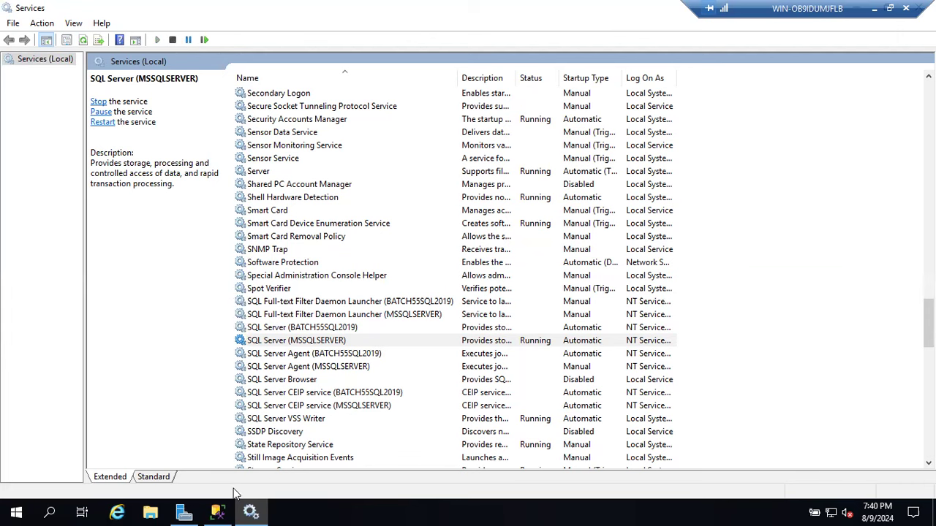
Return to SQL Server Management Studio and connect both the recovered queries and Object Explorer to WIN-OB9IDUMJFLB using Windows Authentication.
click(217, 512)
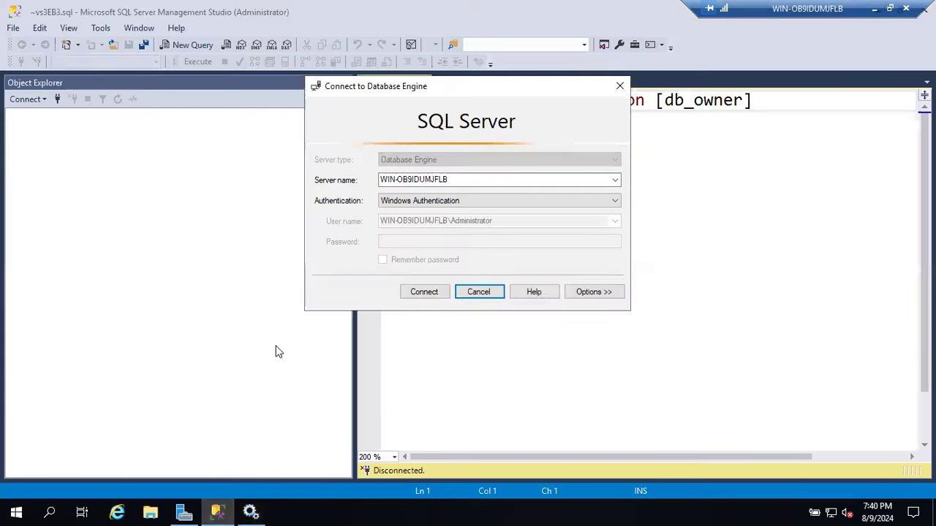
click(422, 298)
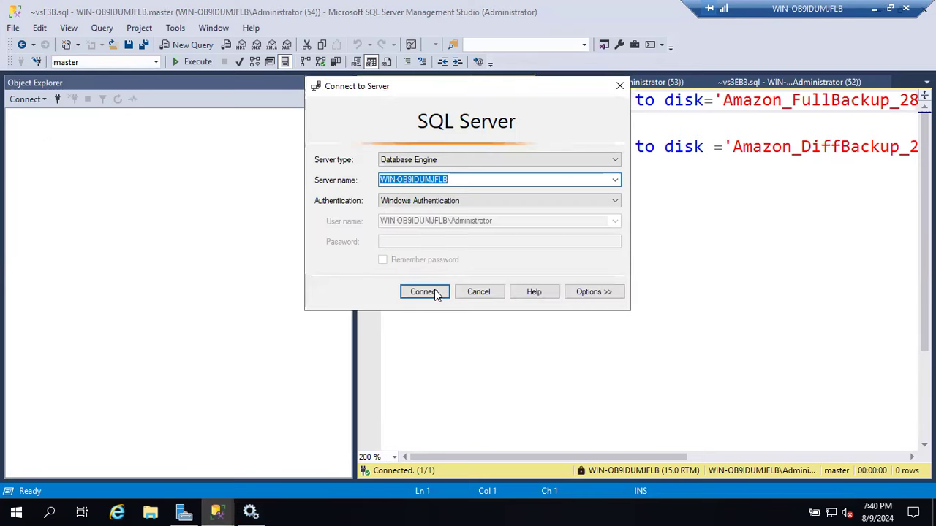
click(425, 292)
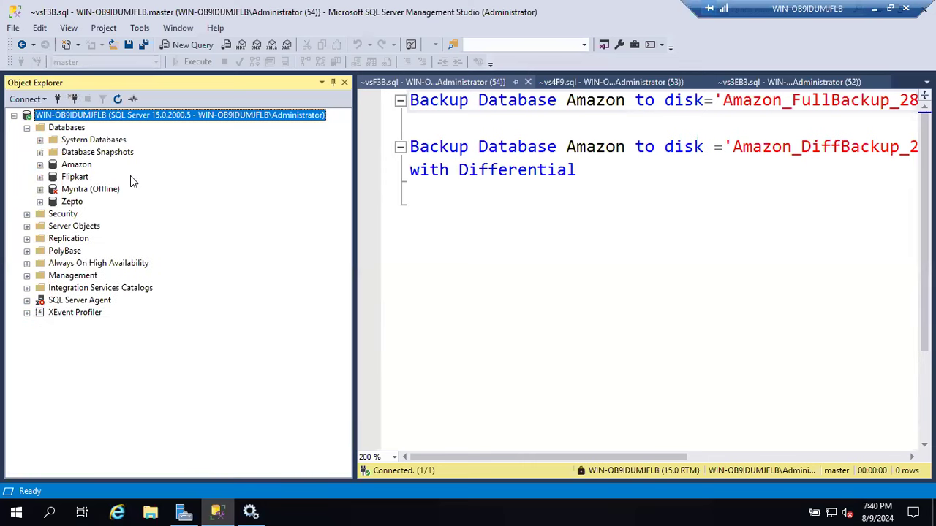
Set up a full copy-only backup of the Amazon database and remove the existing backup file from its destination.
click(81, 165)
right_click(83, 167)
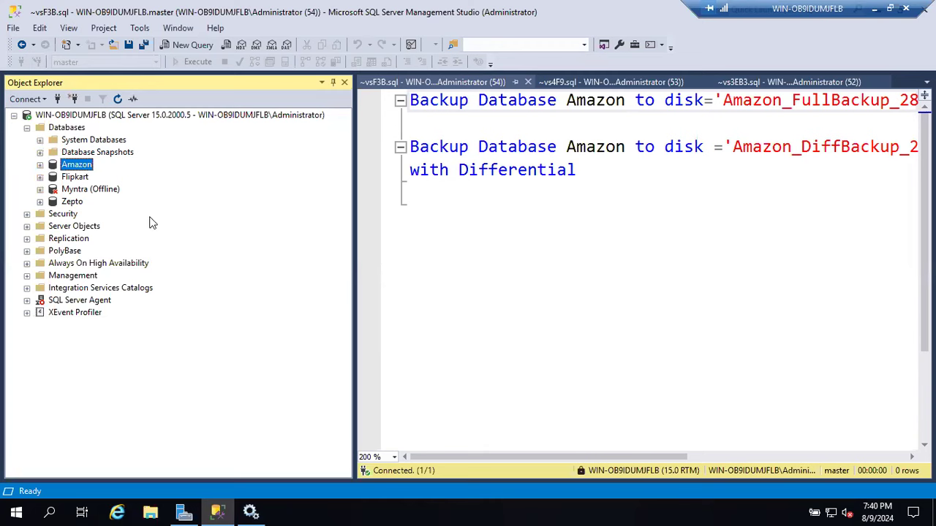
mouse_move(150, 223)
click(322, 193)
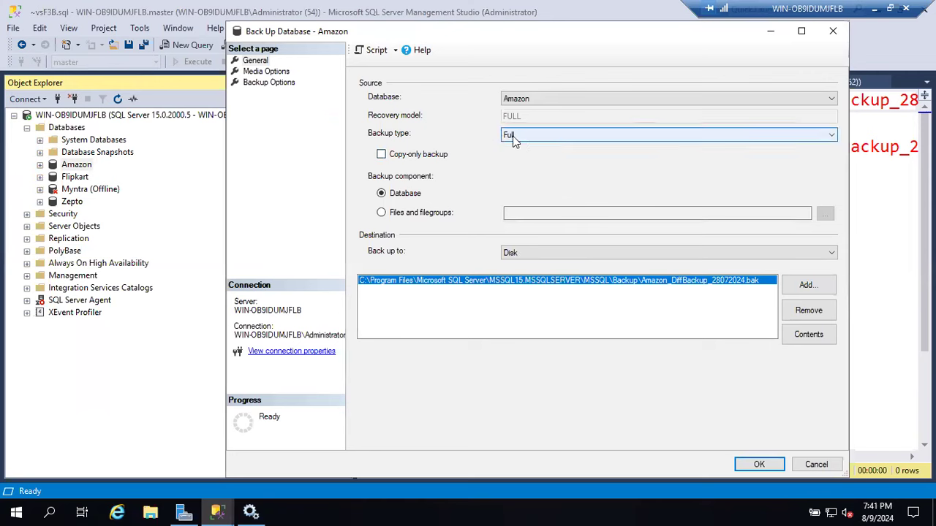
click(381, 156)
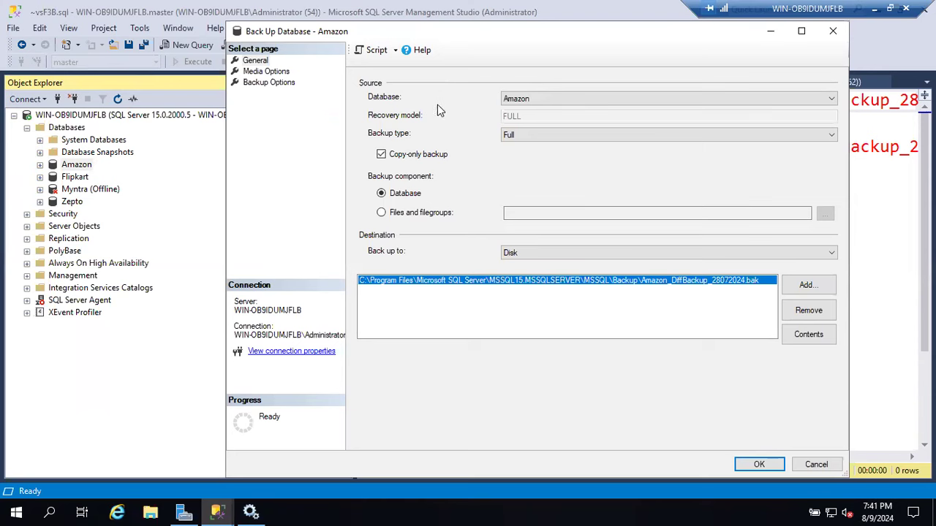
click(826, 315)
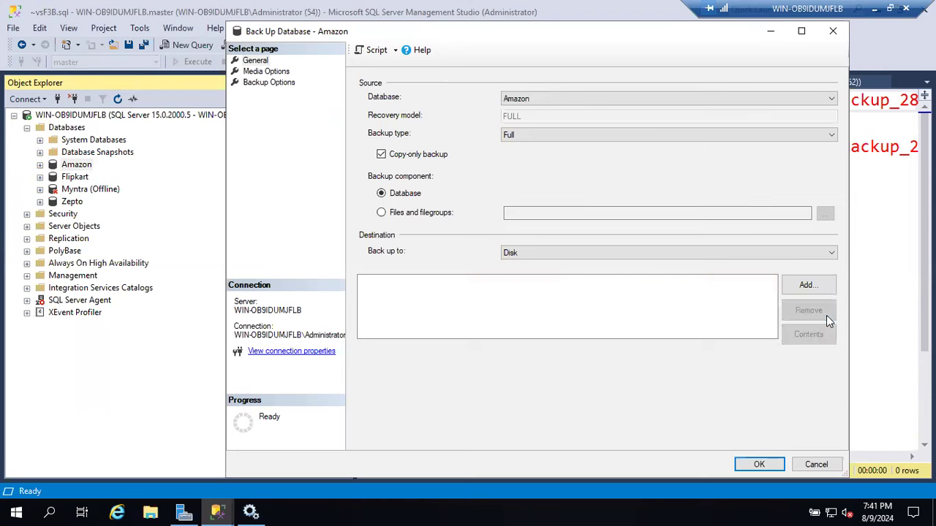
Add Amazon_CopyOnlyBackup_08092024.bak in the MSSQL15.MSSQLSERVER instance's Backup folder as the backup destination.
click(807, 286)
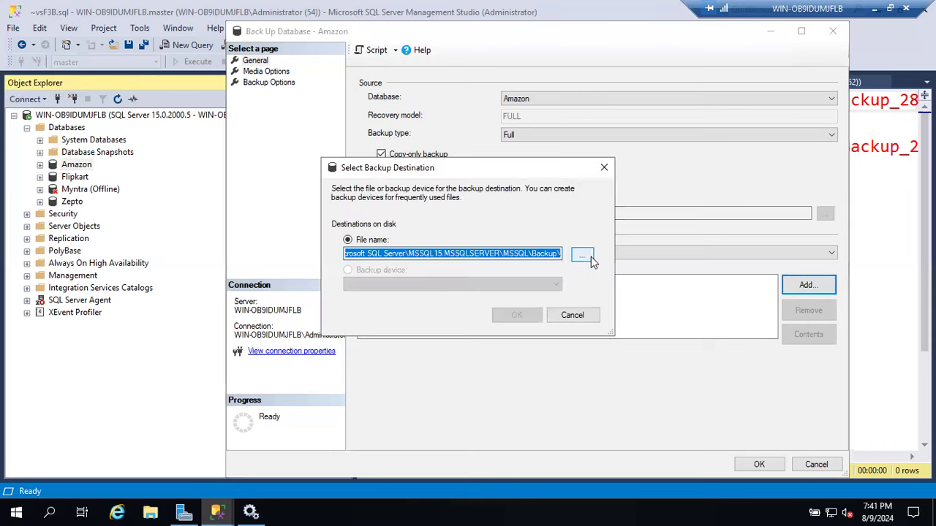
click(590, 257)
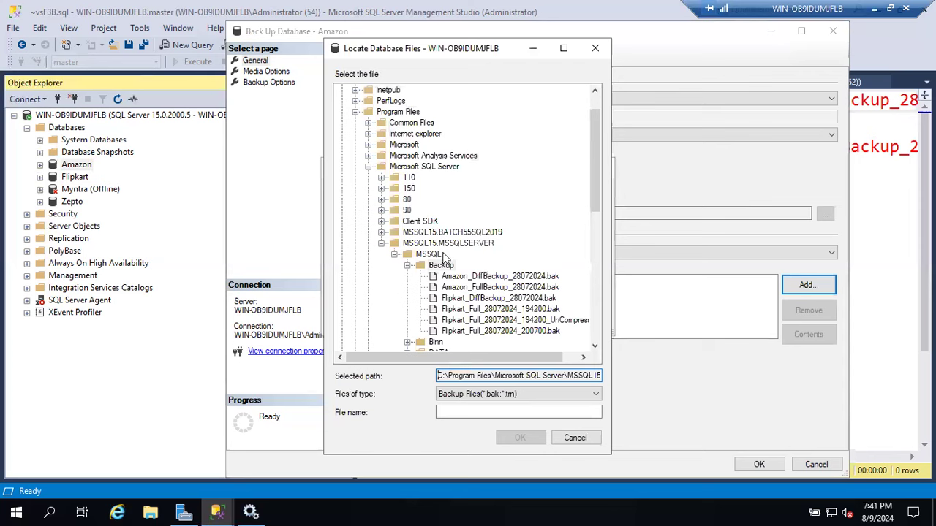
click(447, 267)
click(479, 412)
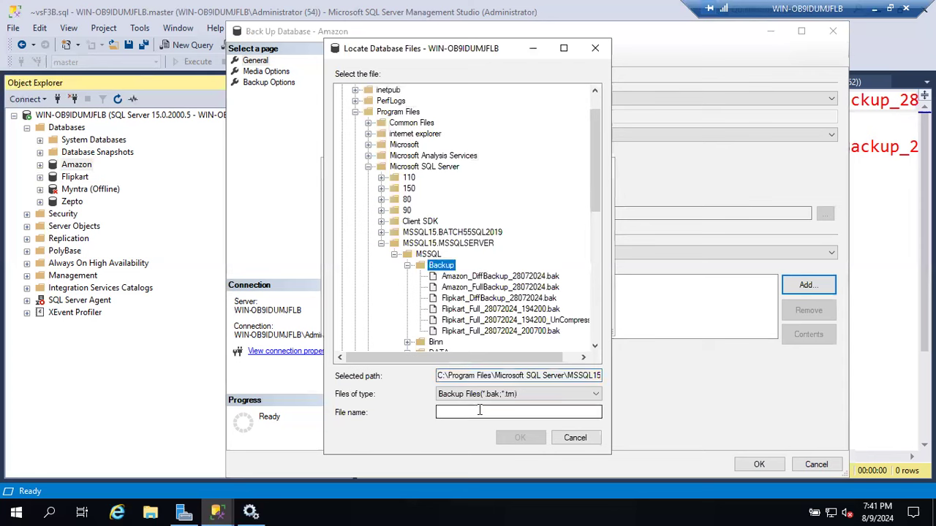
text(Ama)
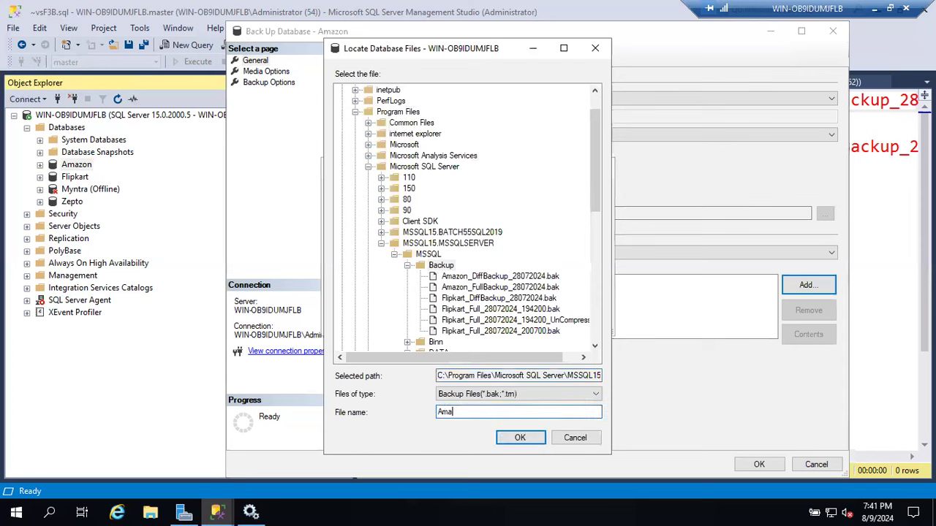
text(zon_)
text(FullBa)
key(BackSpace)
key(BackSpace)
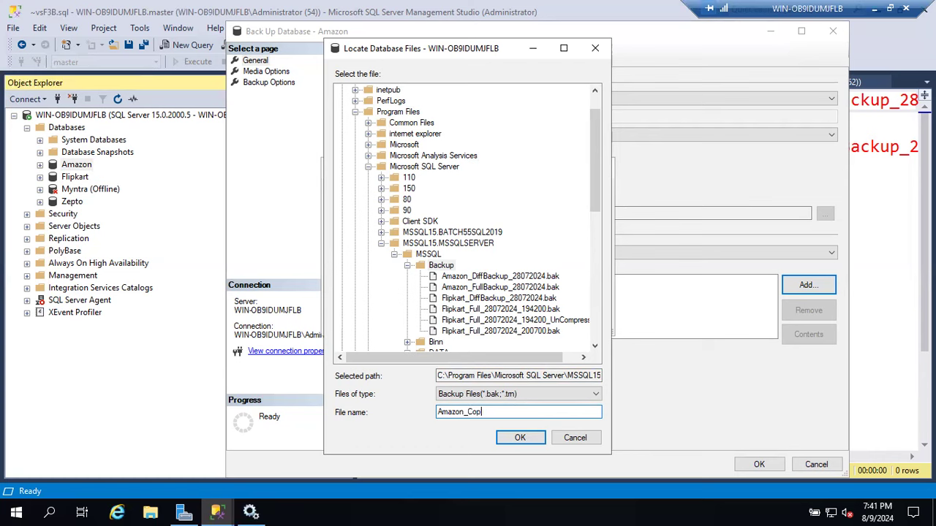
text(CopyOnlyBackup_08092024.bak)
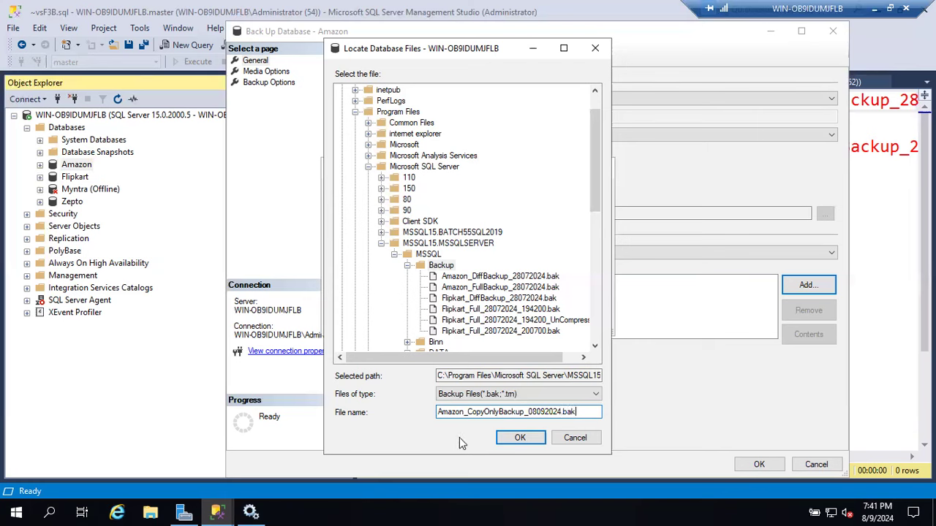
click(510, 440)
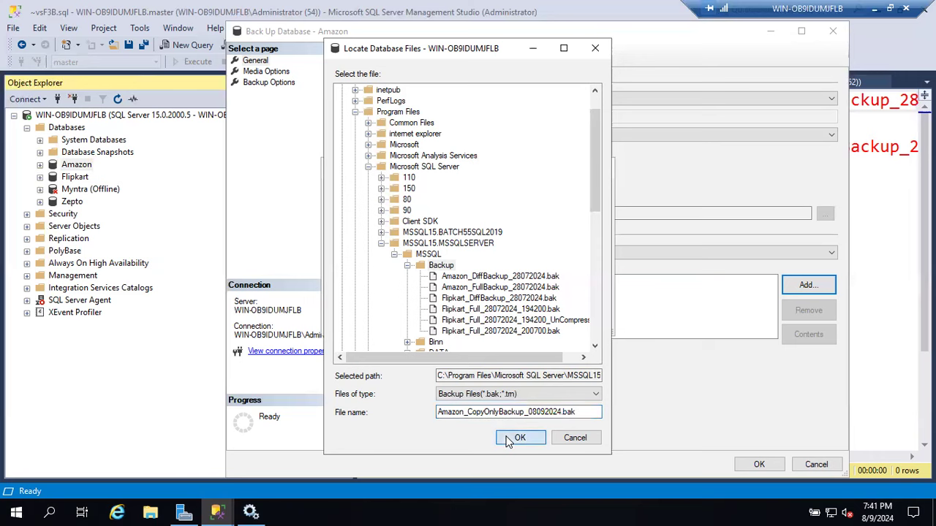
click(518, 316)
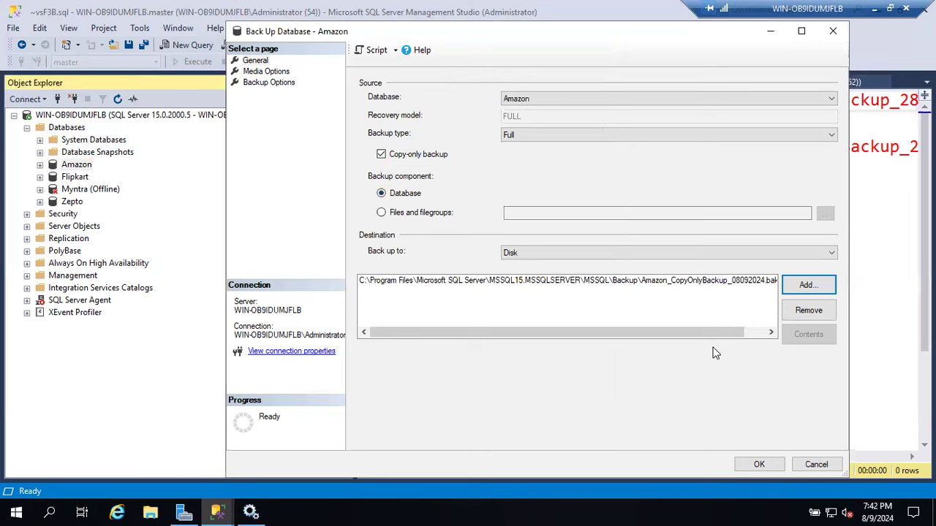
Run the copy-only backup of the Amazon database and dismiss the completion message.
click(761, 464)
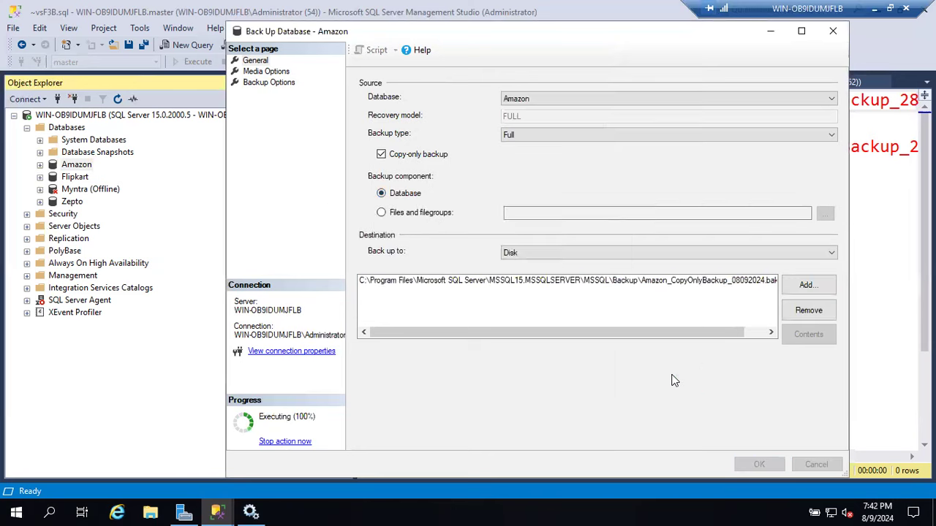
click(707, 278)
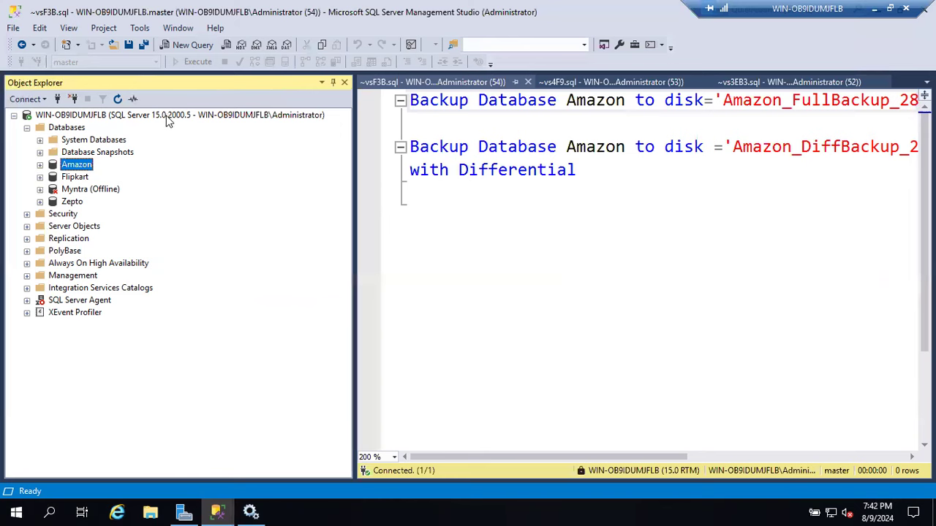
Start a new line below the differential backup statement and check the backup files in the MSSQL15.MSSQLSERVER instance's Backup folder in File Explorer.
click(610, 213)
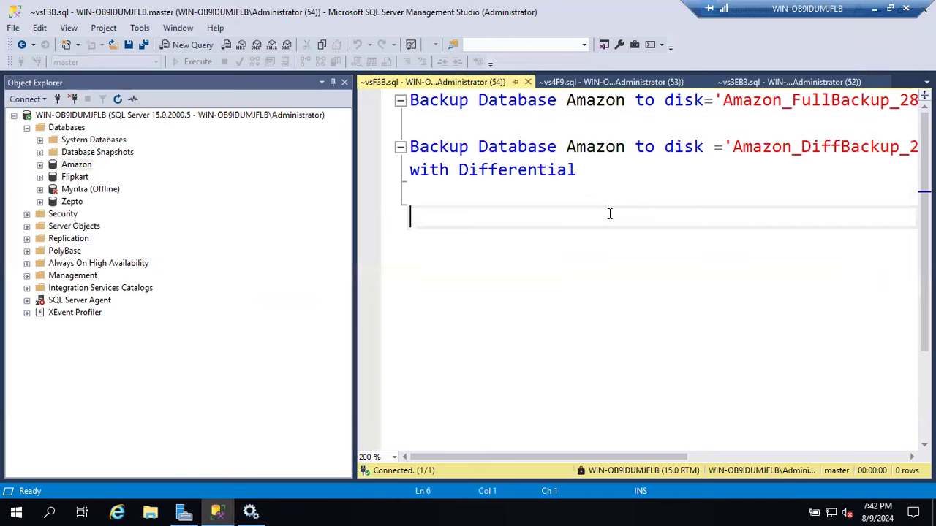
key(Return)
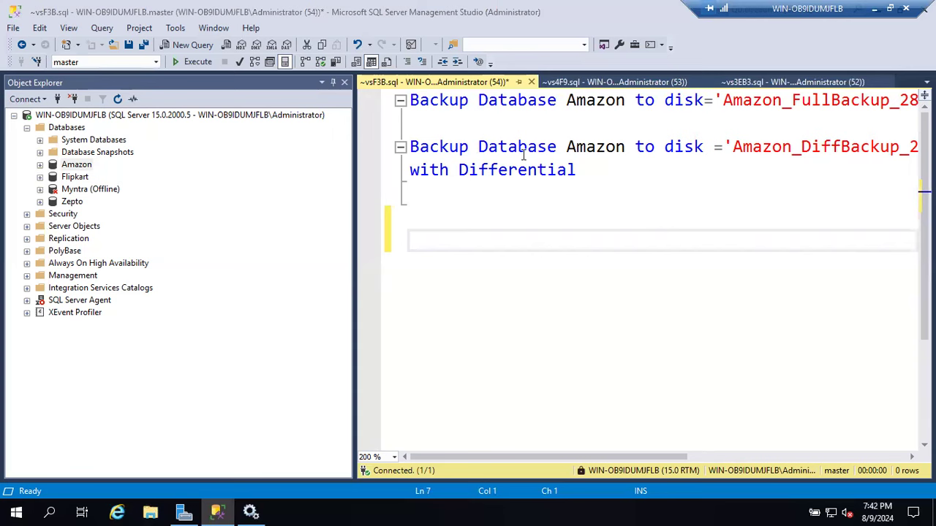
key(super+e)
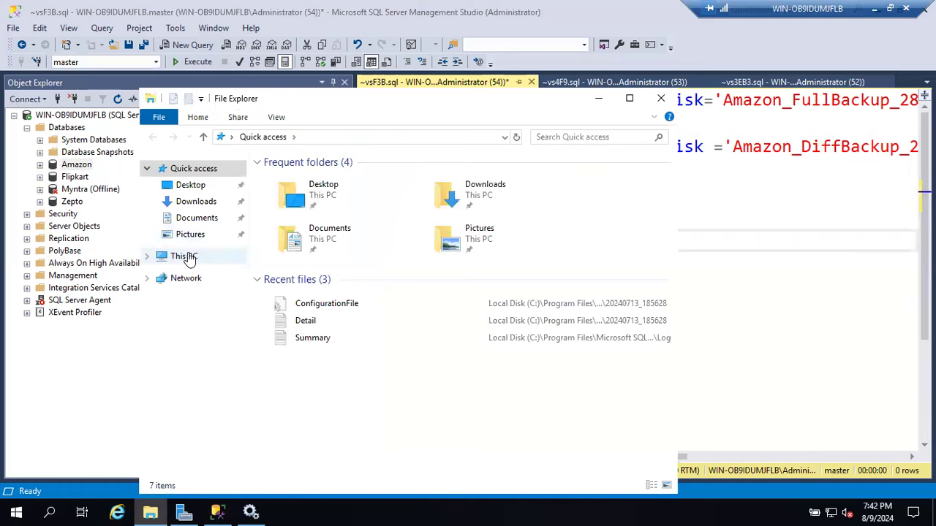
click(187, 257)
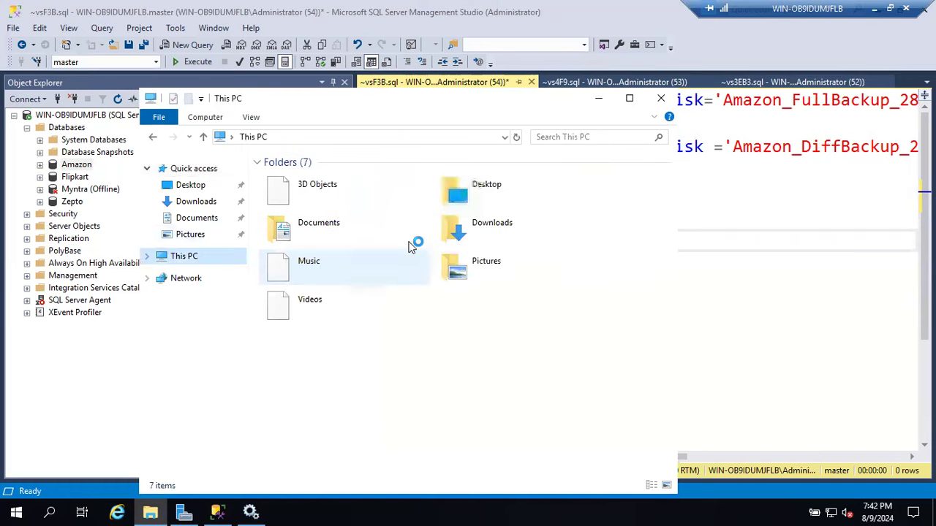
double_click(340, 365)
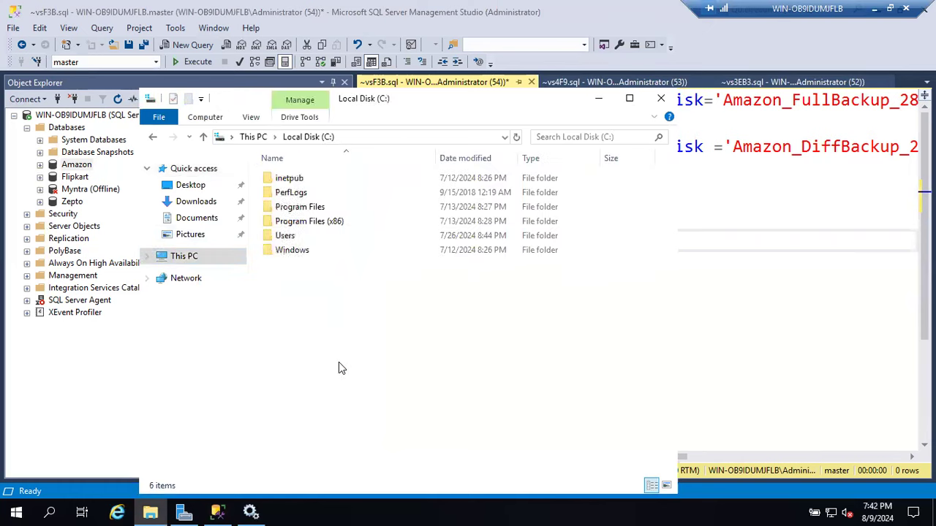
double_click(314, 207)
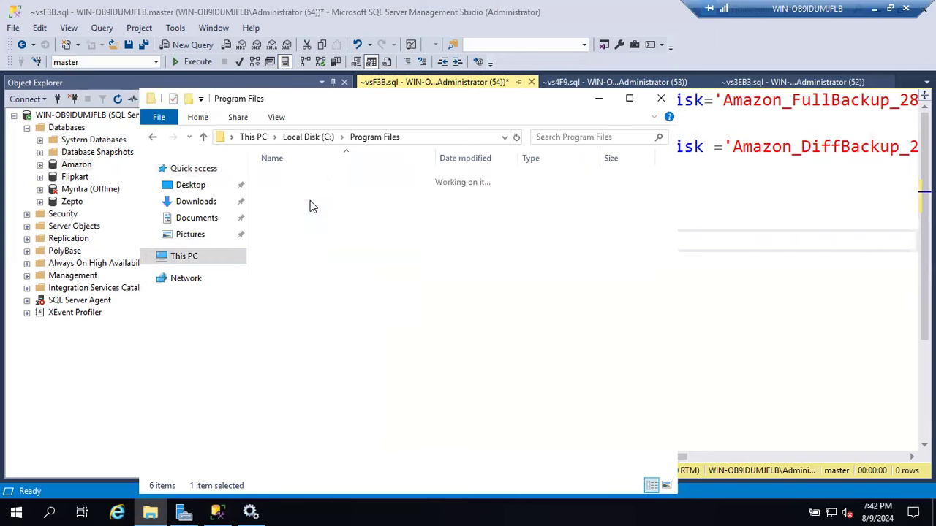
double_click(307, 241)
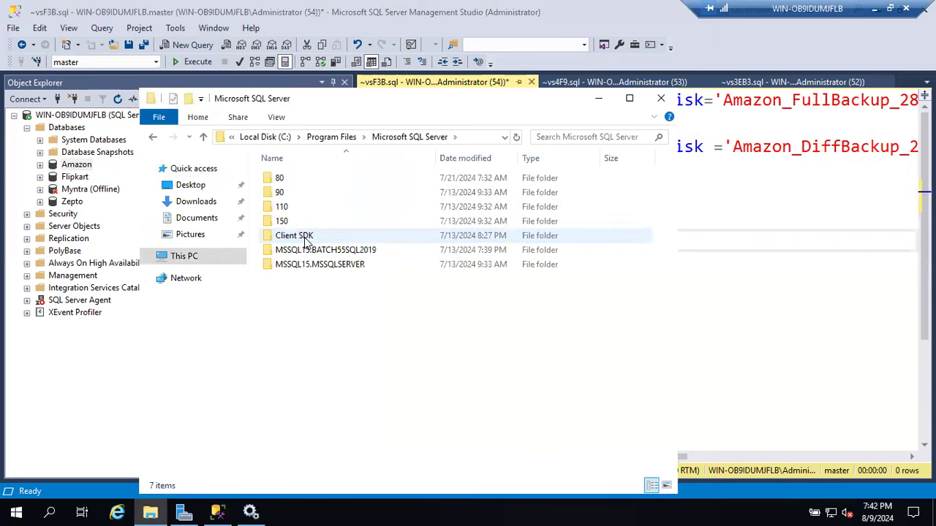
double_click(306, 266)
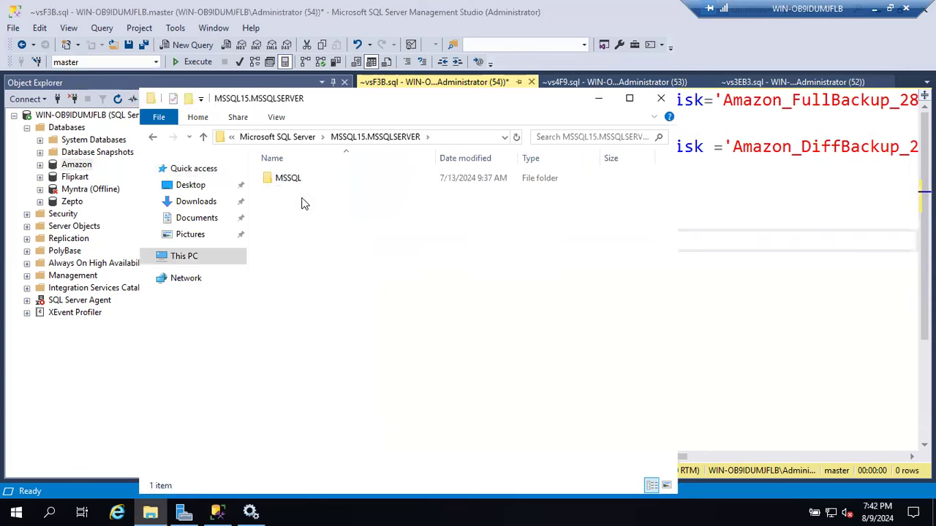
double_click(294, 180)
double_click(289, 178)
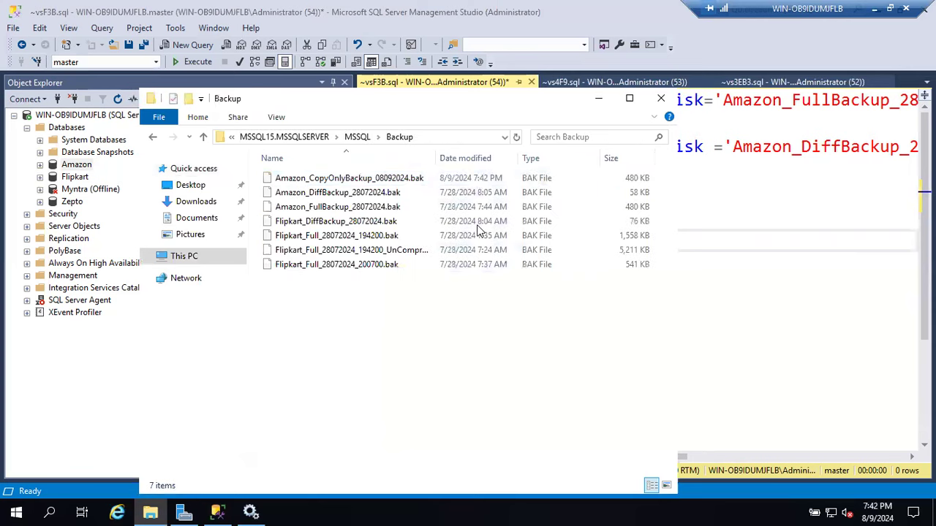
click(599, 100)
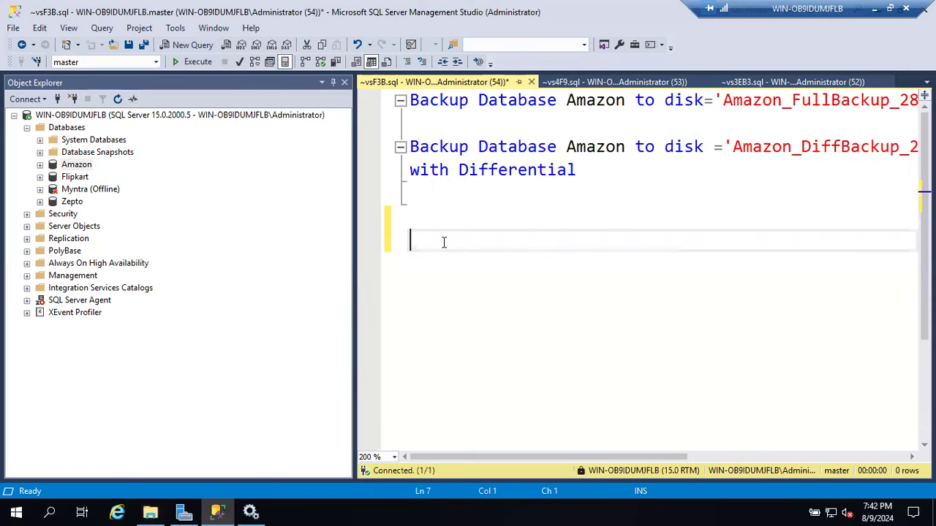
Write the statement Backup Database Amazon to disk='Amazon_CopyOnlyFullBackup_08092024.bak' on the empty line below the differential backup statement.
text(Backup Data)
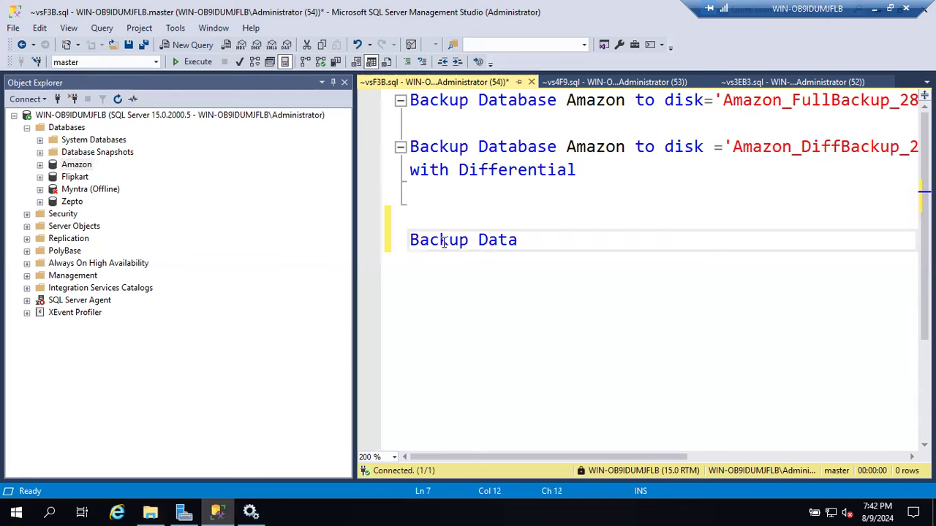
text(base Amazo)
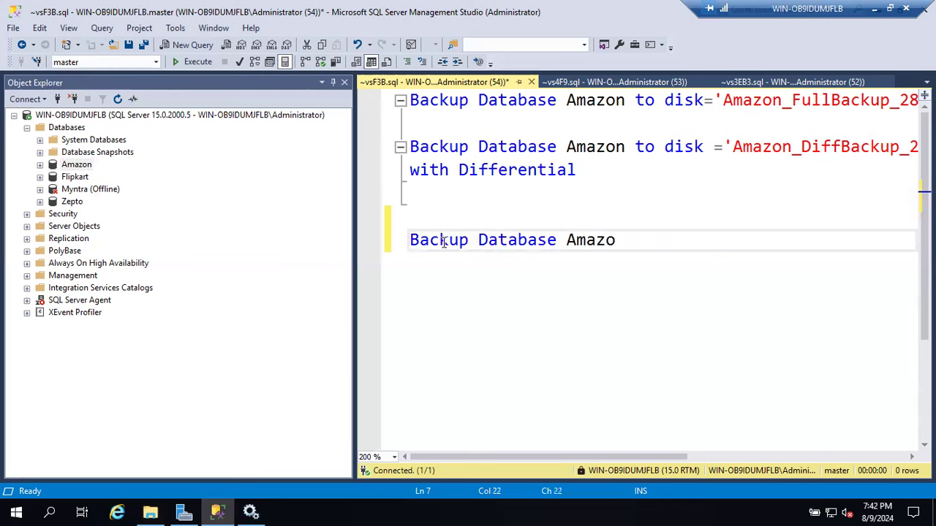
text(n to dis)
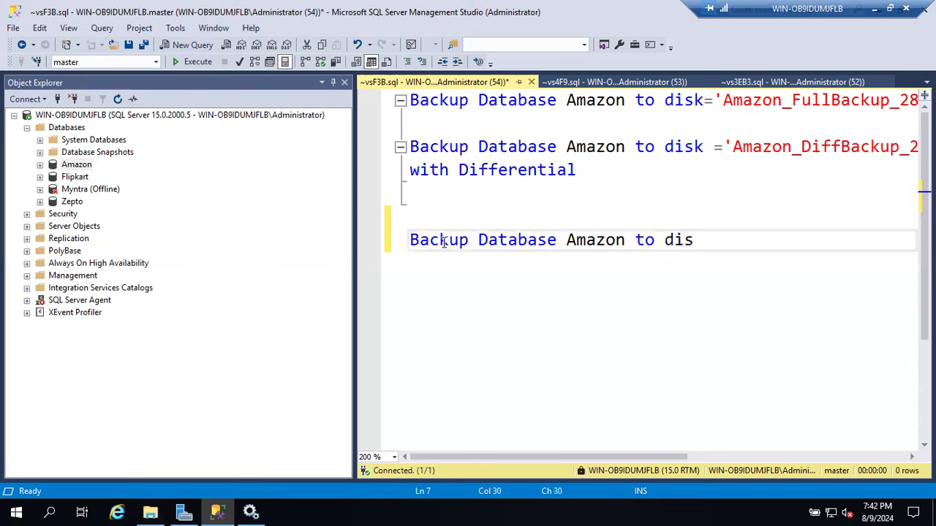
text(k='Amazon_CopyOnlyFullBackup)
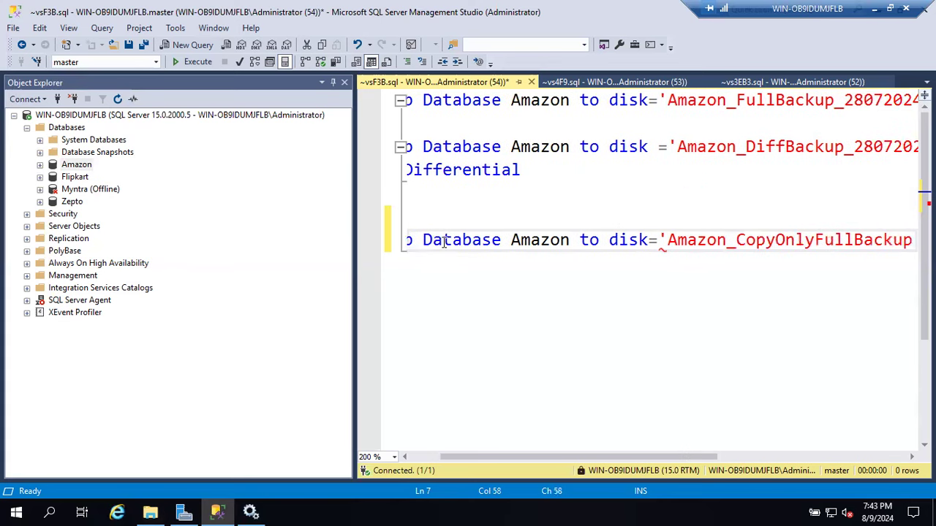
text(.)
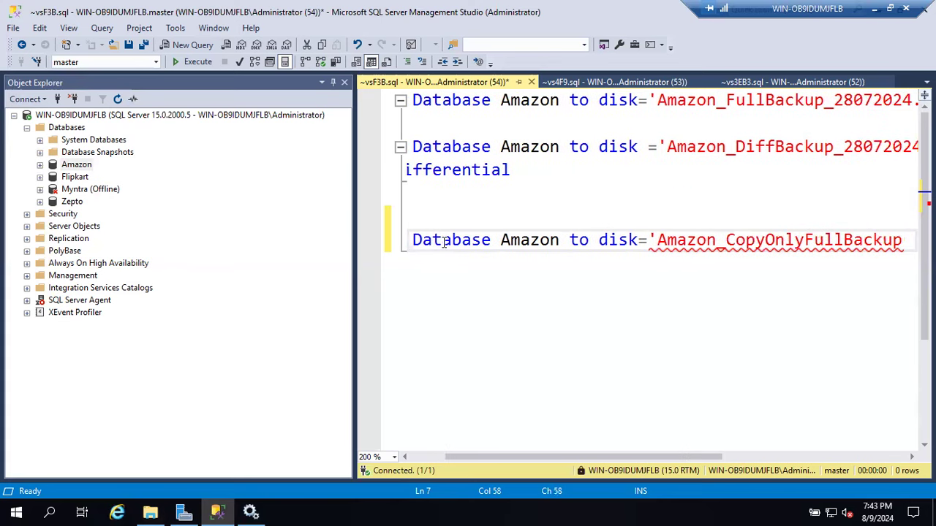
text(_08092024)
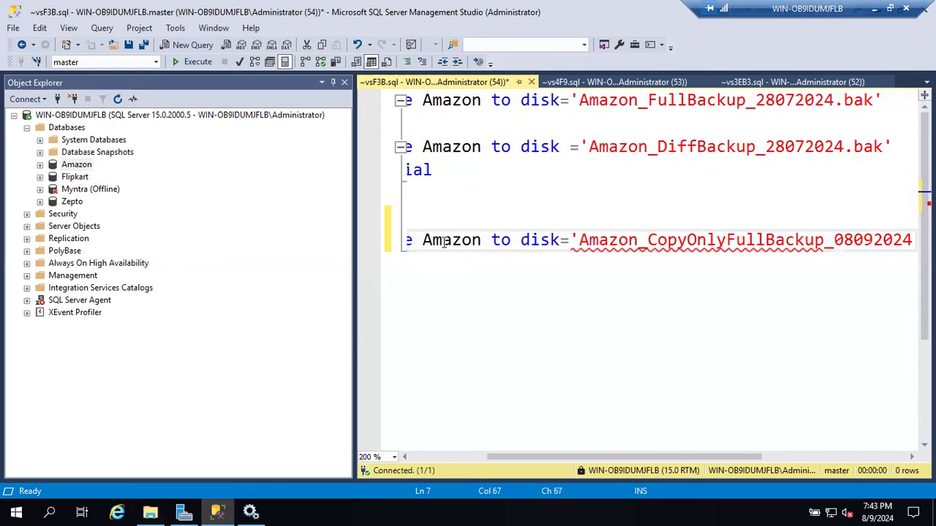
text(.bak')
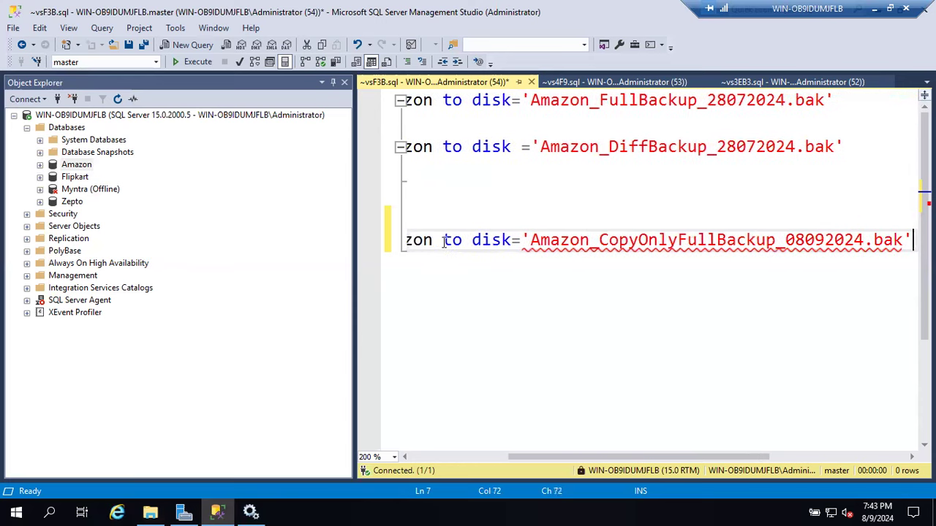
key(Return)
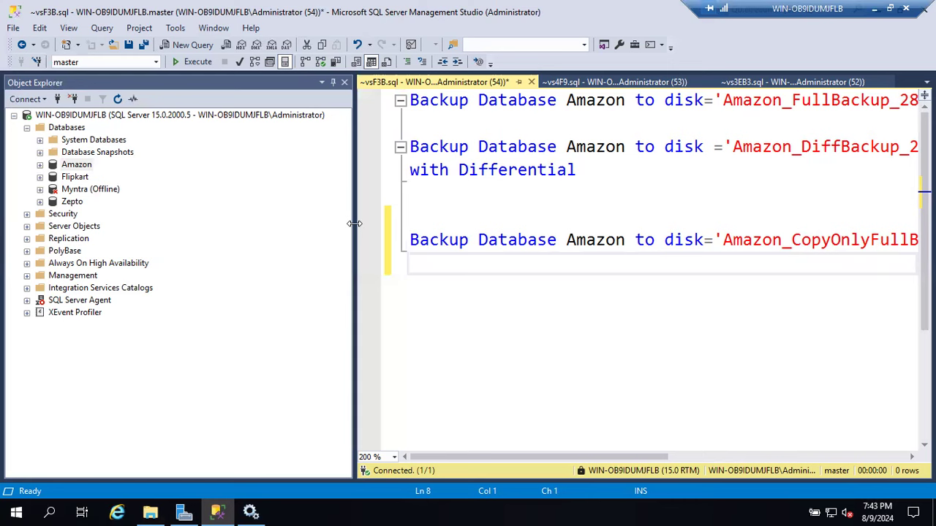
Widen the query editor and add "with copy_only" on the line below the new Amazon backup statement.
drag(354, 223, 236, 210)
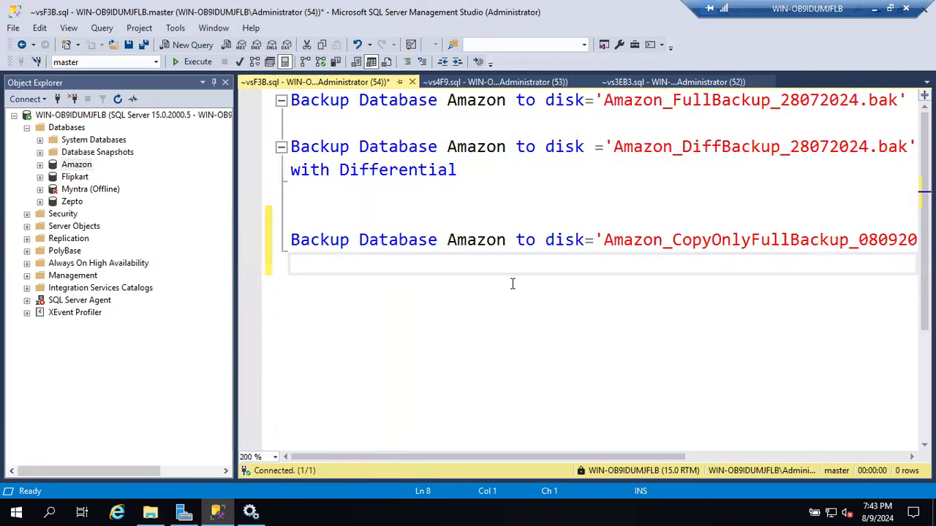
scroll(513, 284, right, 5)
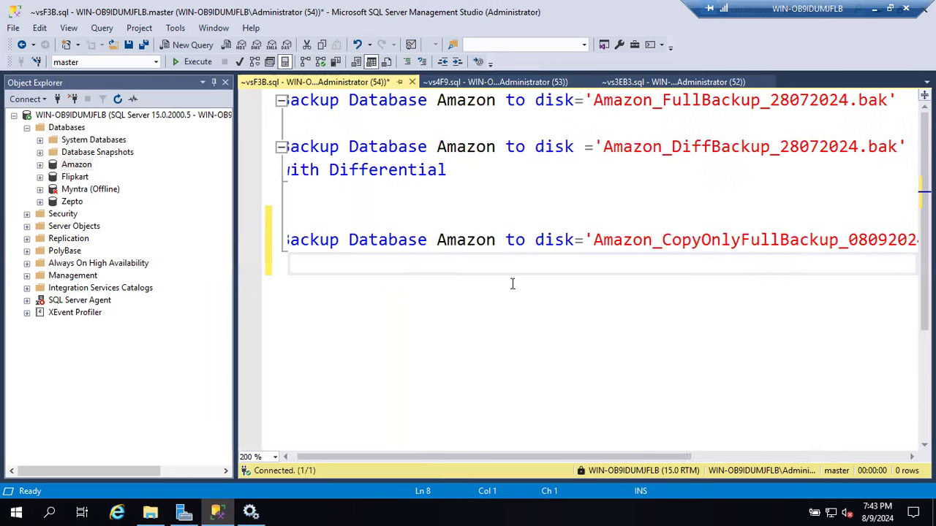
scroll(513, 284, left, 2)
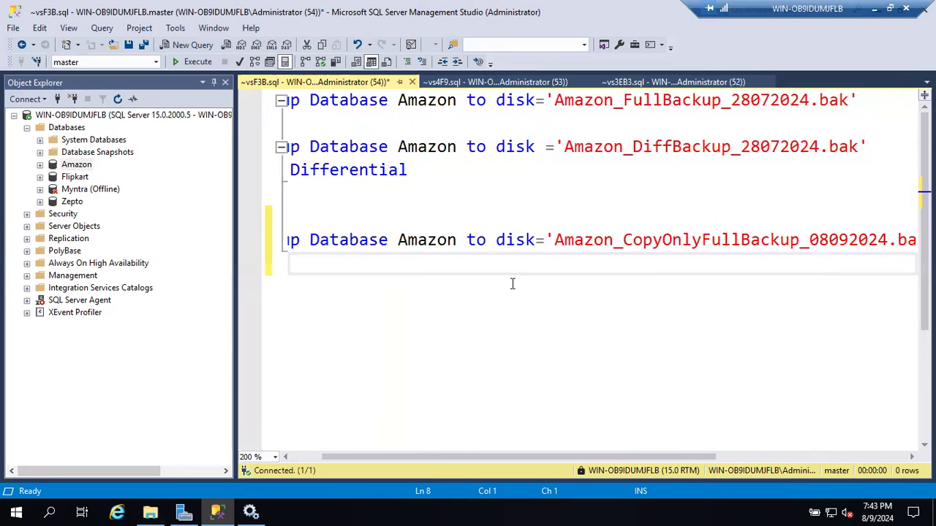
scroll(581, 267, right, 2)
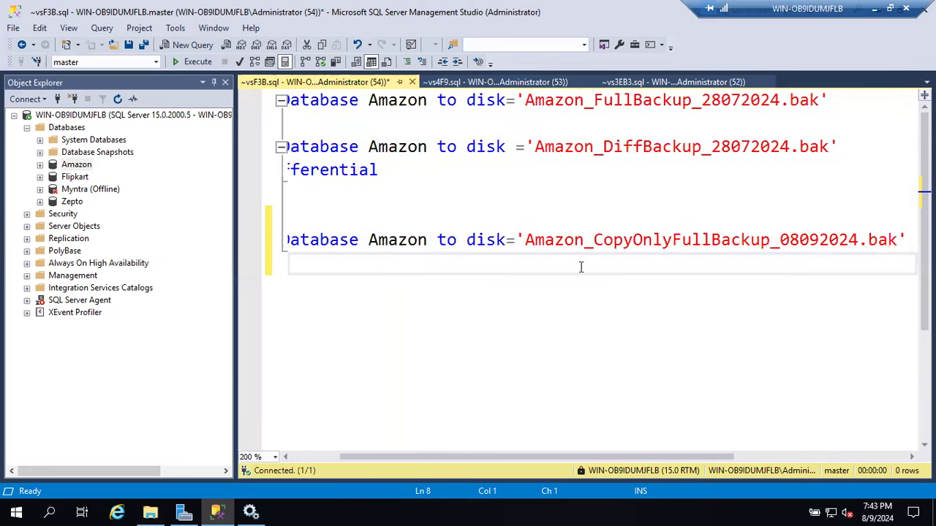
scroll(580, 267, left, 5)
text(with copy_only)
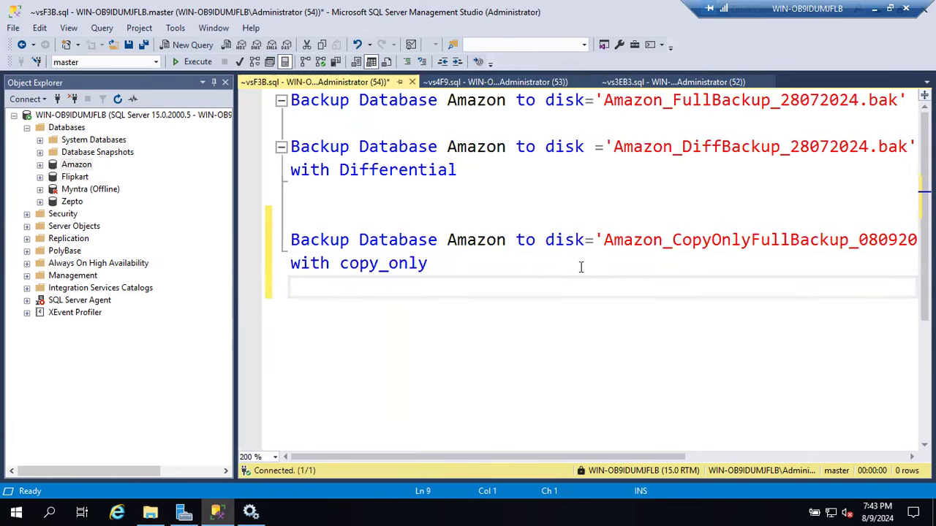
Execute only the copy-only backup statement for Amazon and review the processed pages in its messages.
drag(445, 270, 278, 240)
key(F5)
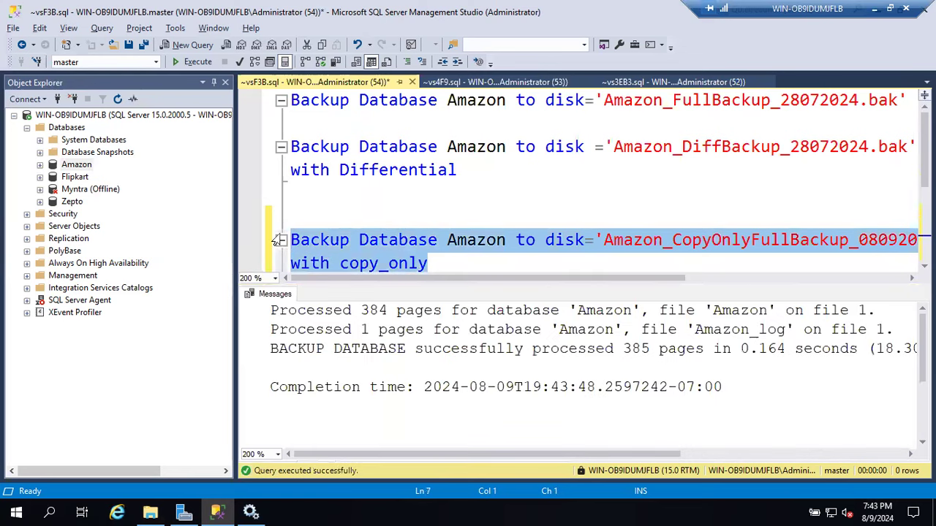
click(467, 259)
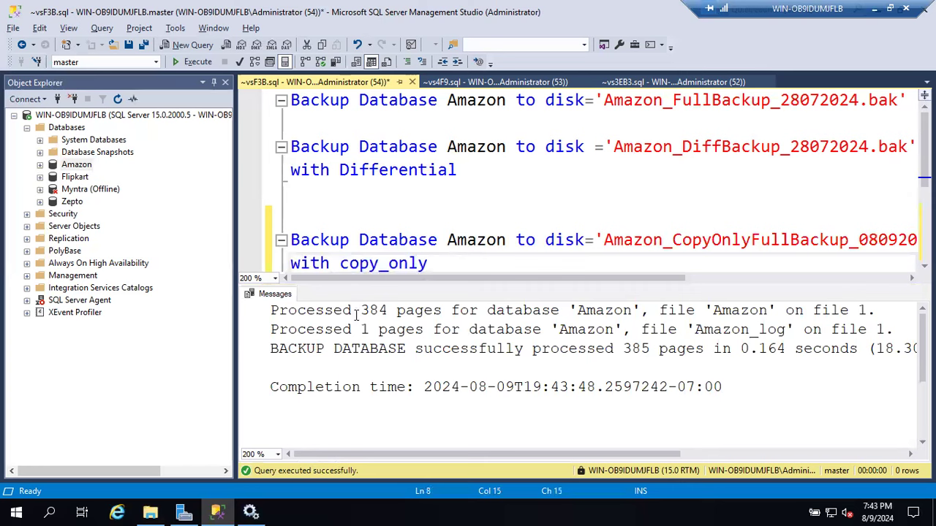
drag(352, 313, 378, 330)
Change the backup file in the first statement to Amazon_FullBackup2_28072024.bak, run only that statement and review its processed pages.
click(417, 100)
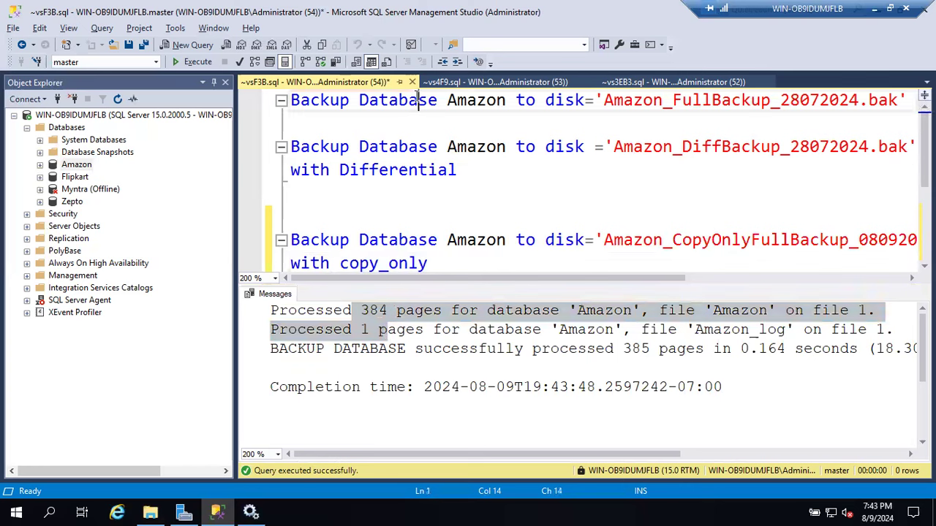
click(770, 100)
text(2)
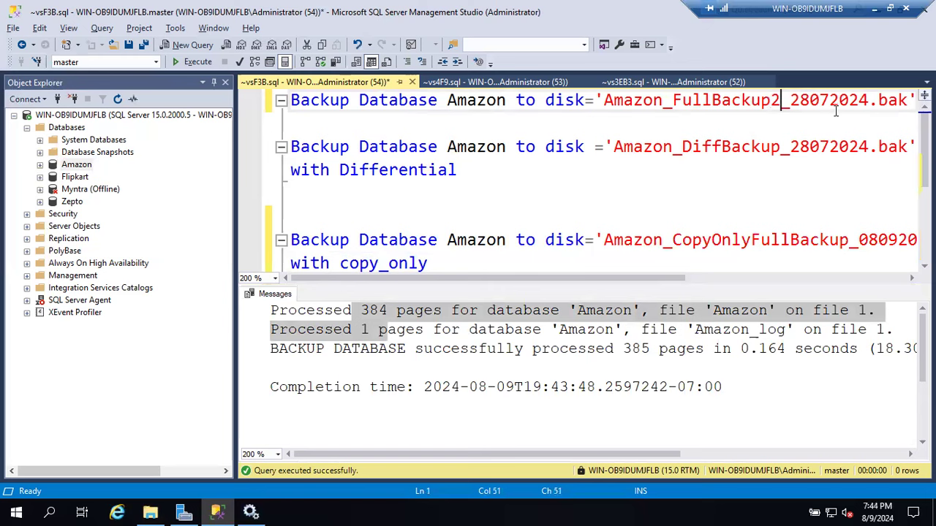
scroll(439, 139, right, 2)
scroll(412, 142, left, 1)
scroll(376, 135, left, 1)
click(290, 108)
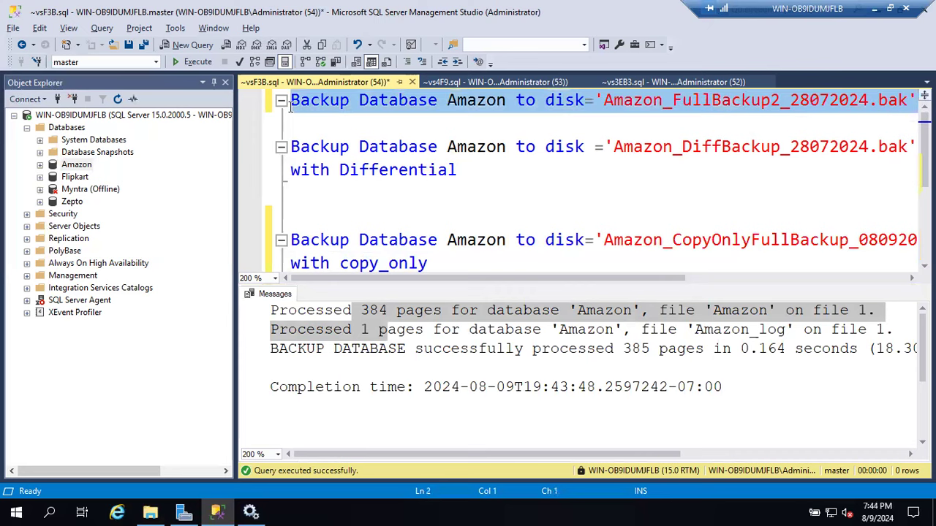
key(F5)
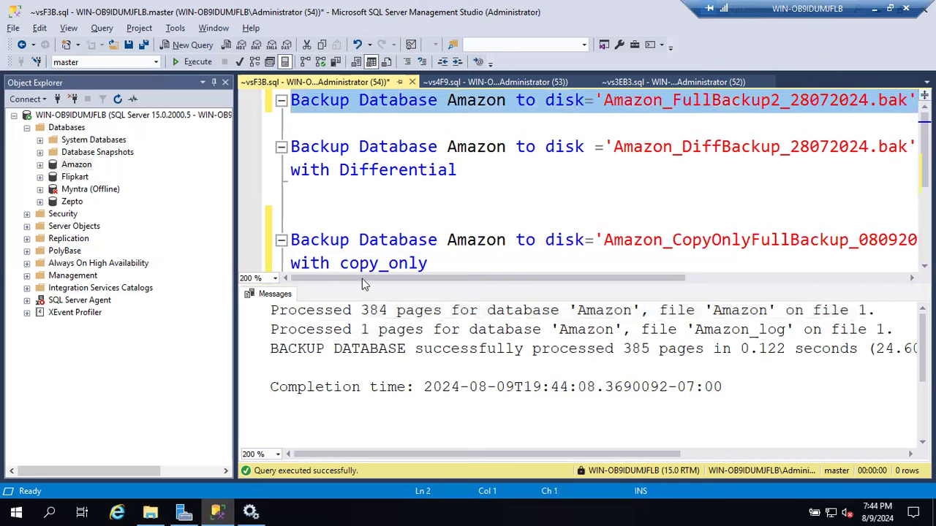
drag(361, 310, 400, 312)
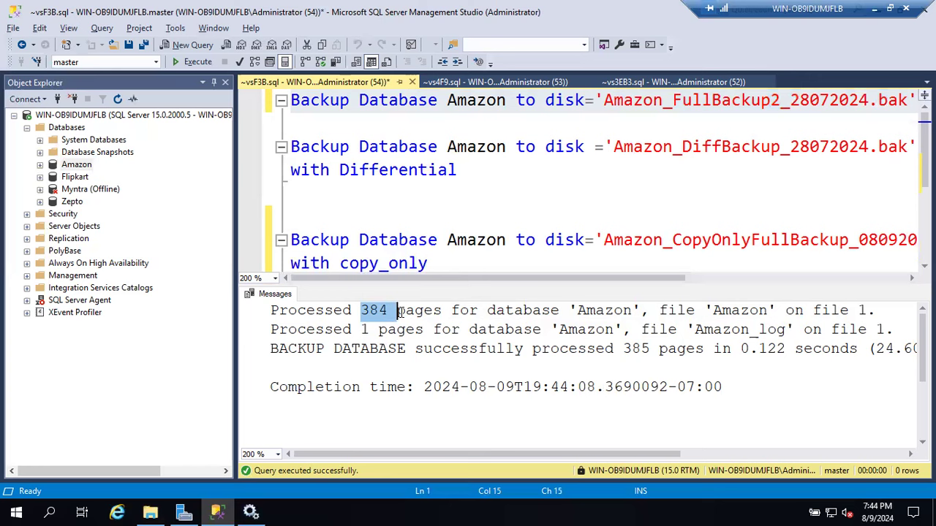
click(405, 329)
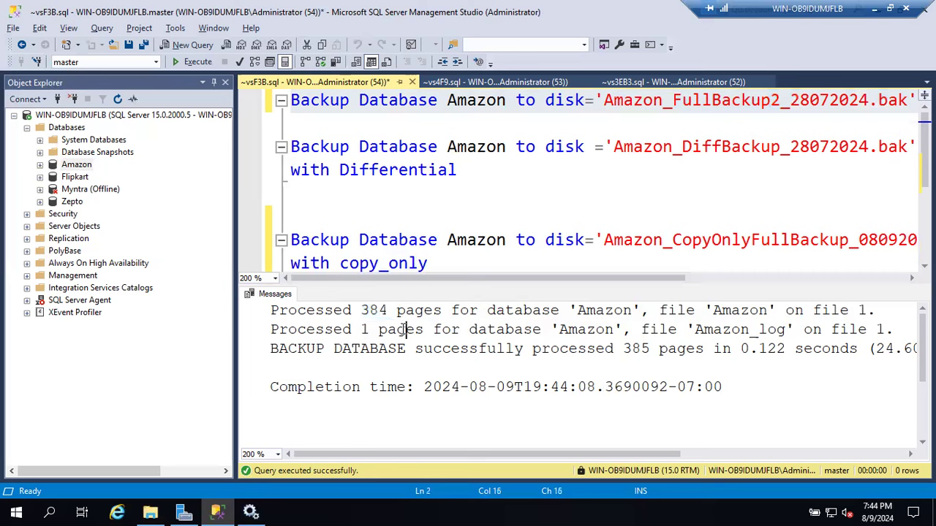
Open the backup settings for the Flipkart database and choose Transaction Log as the backup type.
right_click(76, 178)
mouse_move(130, 230)
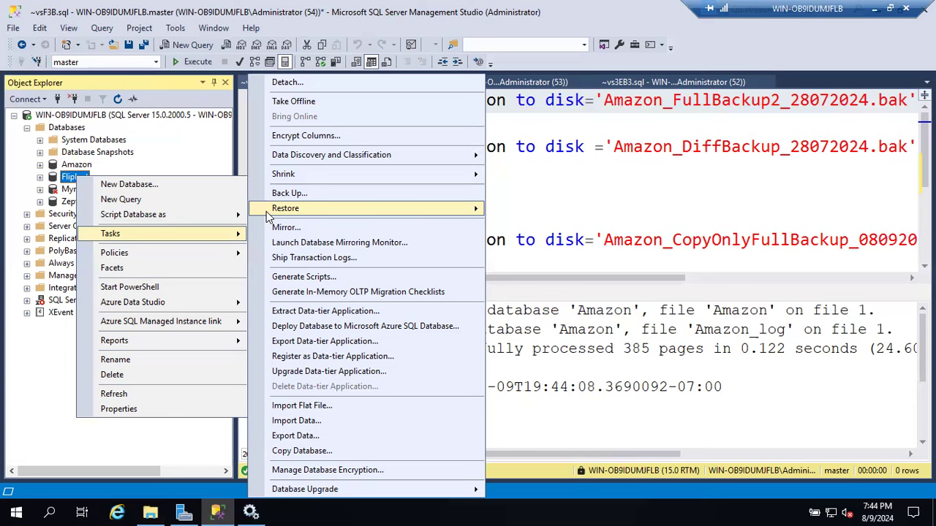
click(287, 194)
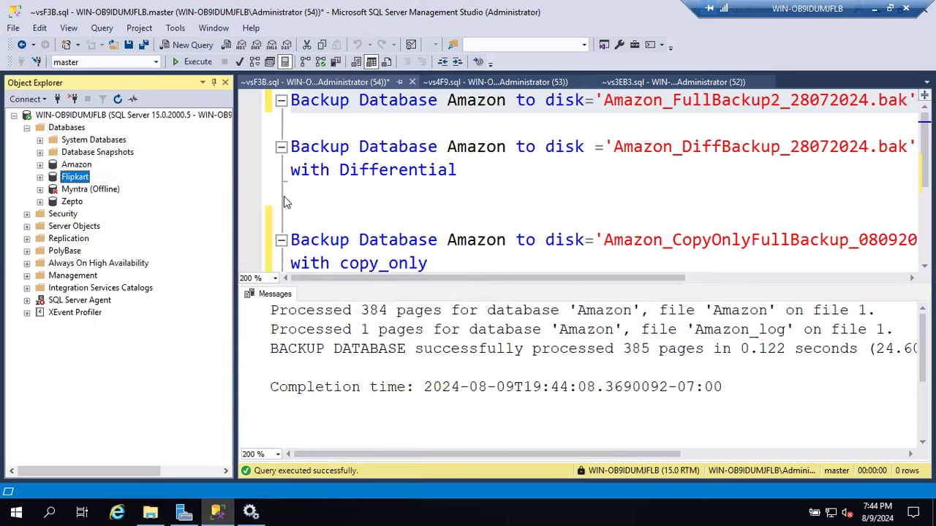
click(522, 134)
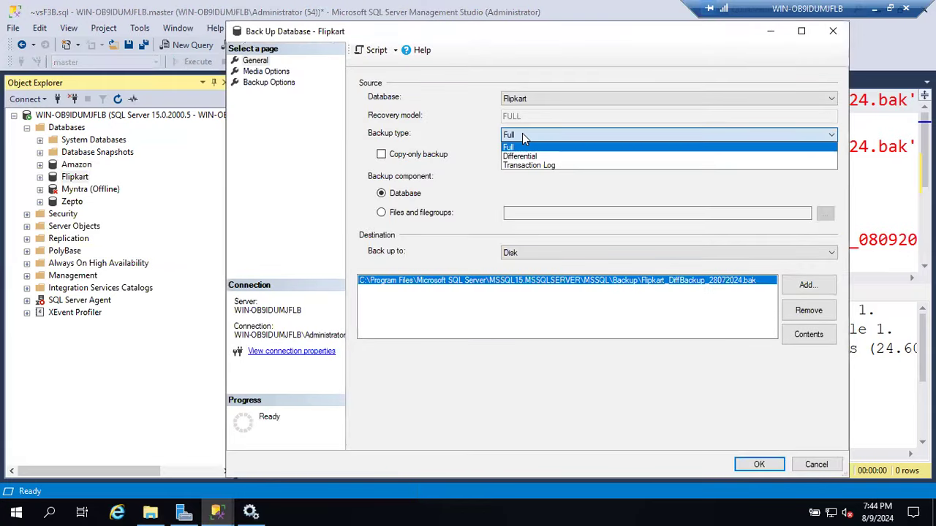
click(522, 165)
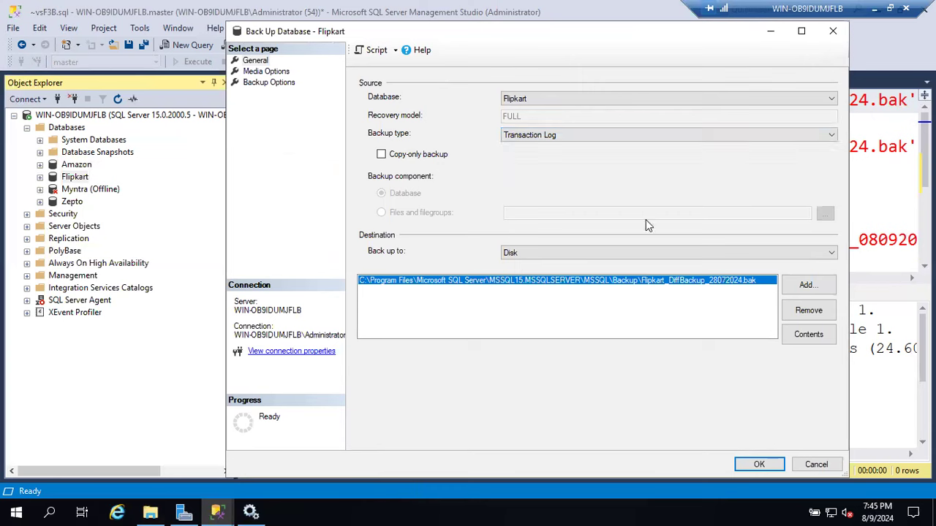
Replace the backup destination with a new file named Flipkart_LogBackup_08092024_081500.trn in the MSSQL Backup folder.
click(793, 311)
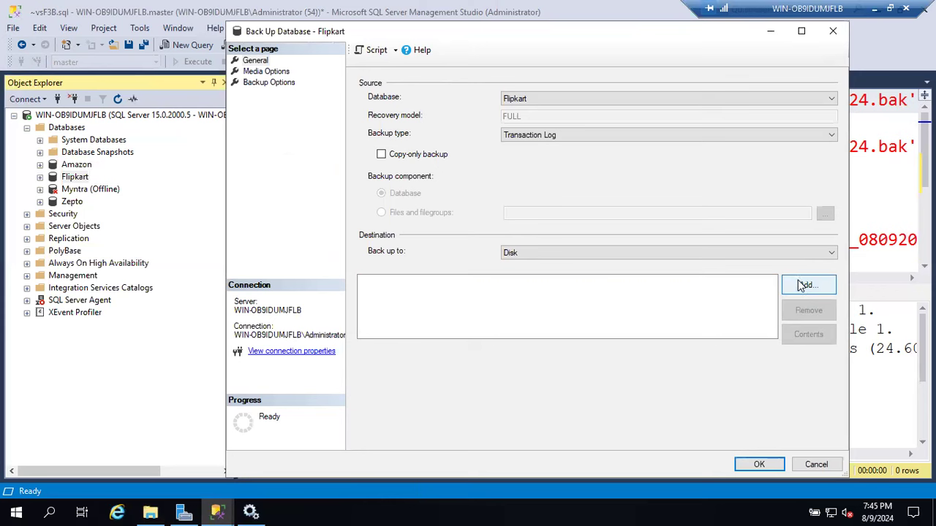
click(801, 285)
click(583, 253)
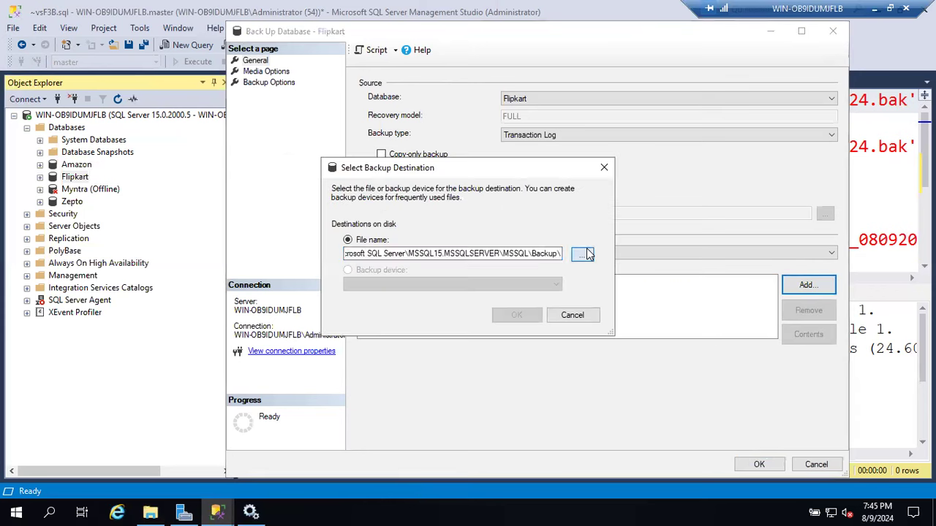
click(441, 243)
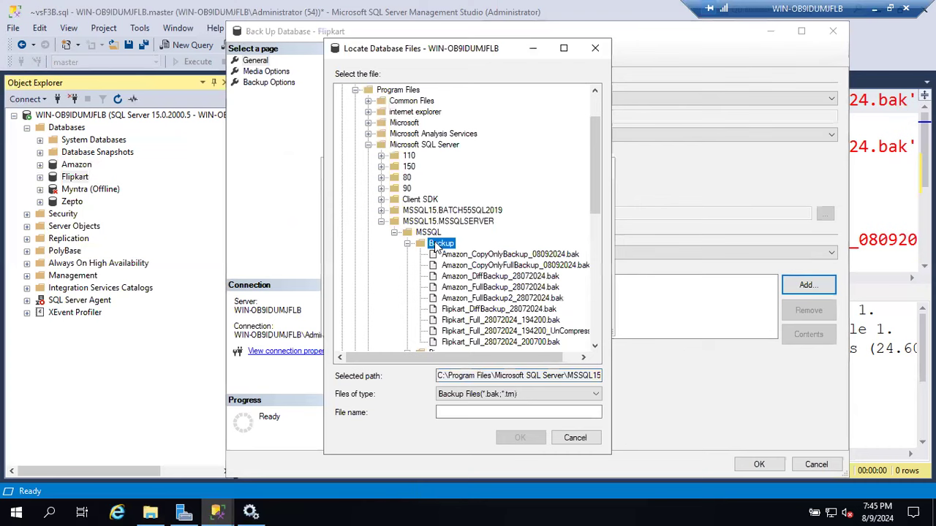
click(470, 414)
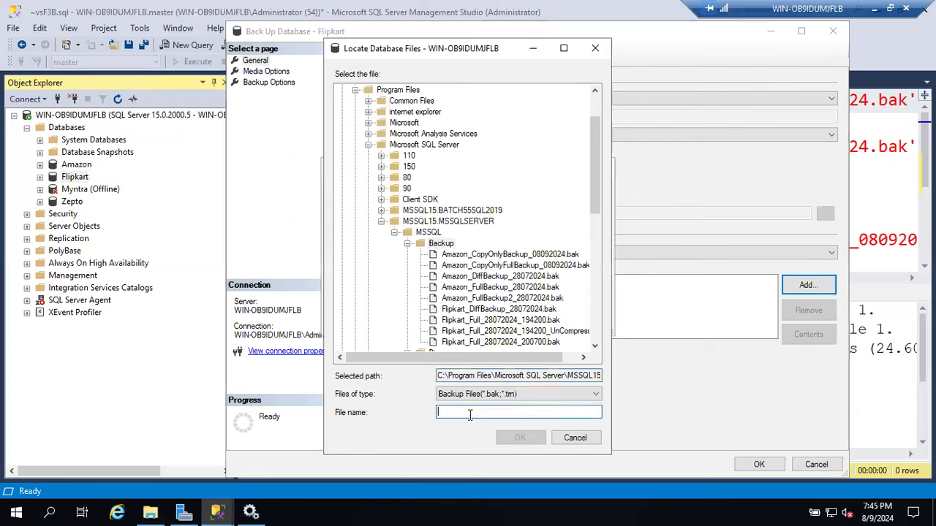
text(Flipkart_LogBackup)
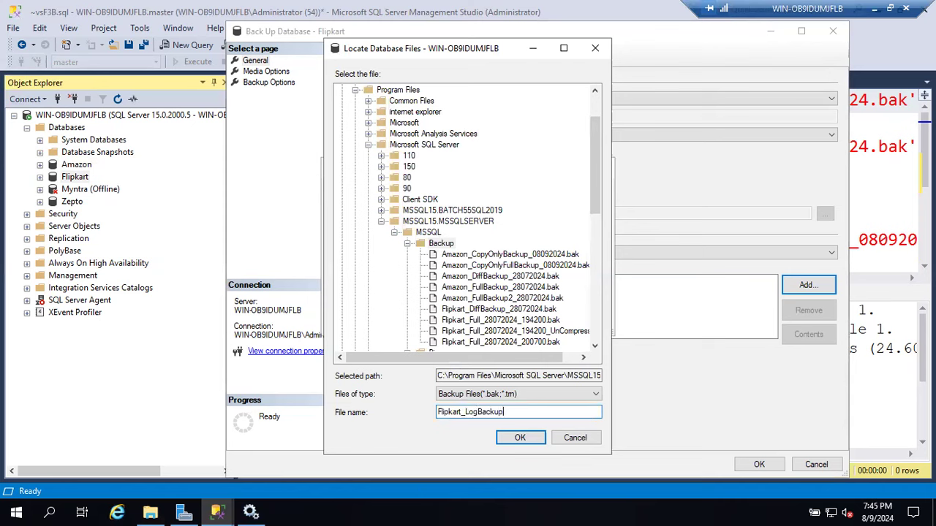
text(_08092024_0815)
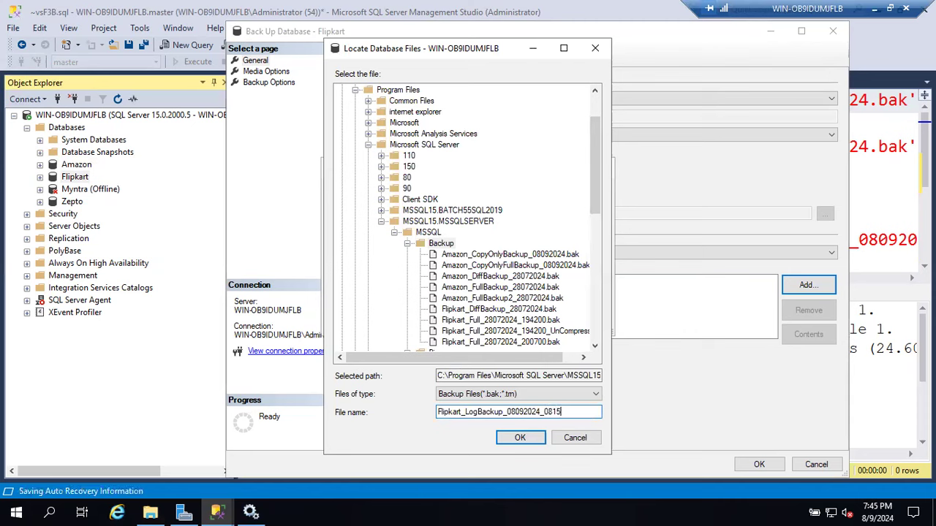
text(00.trn)
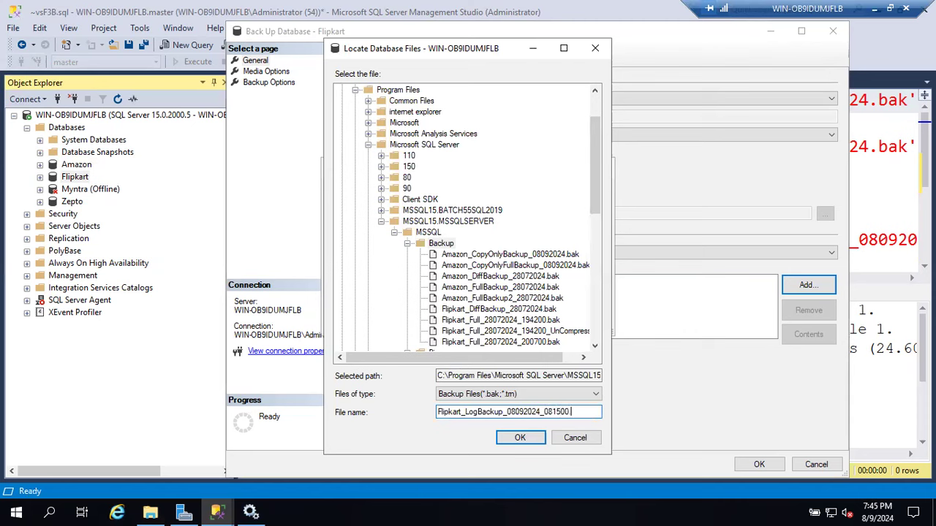
click(519, 437)
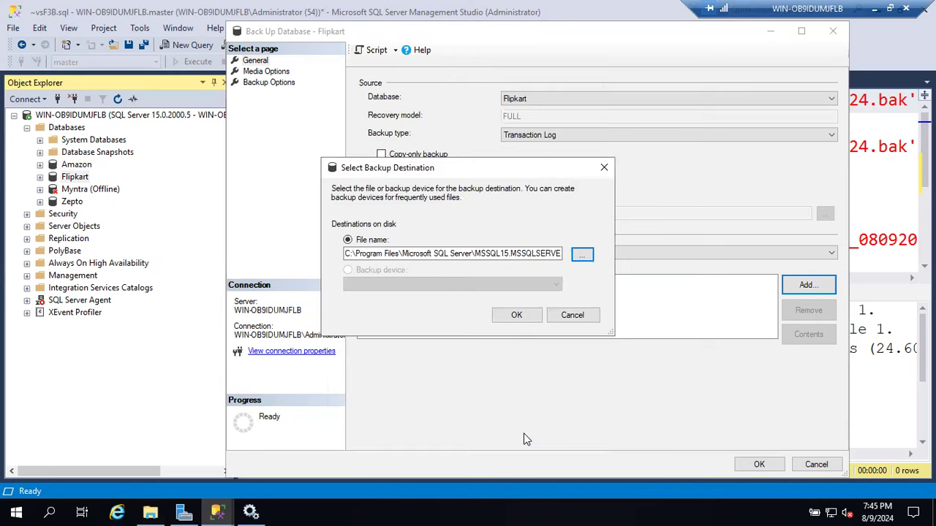
click(516, 316)
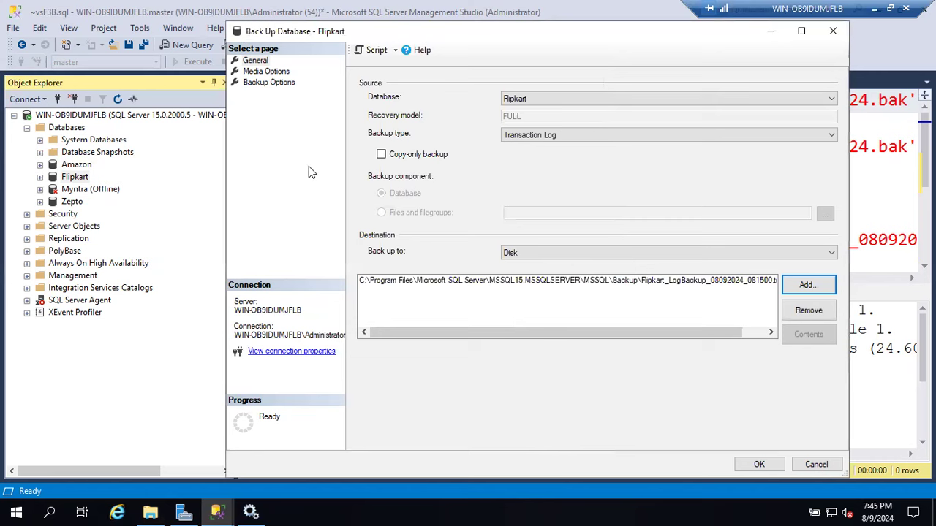
Check the media and backup options for Flipkart, run the transaction log backup and dismiss the completion message.
click(268, 72)
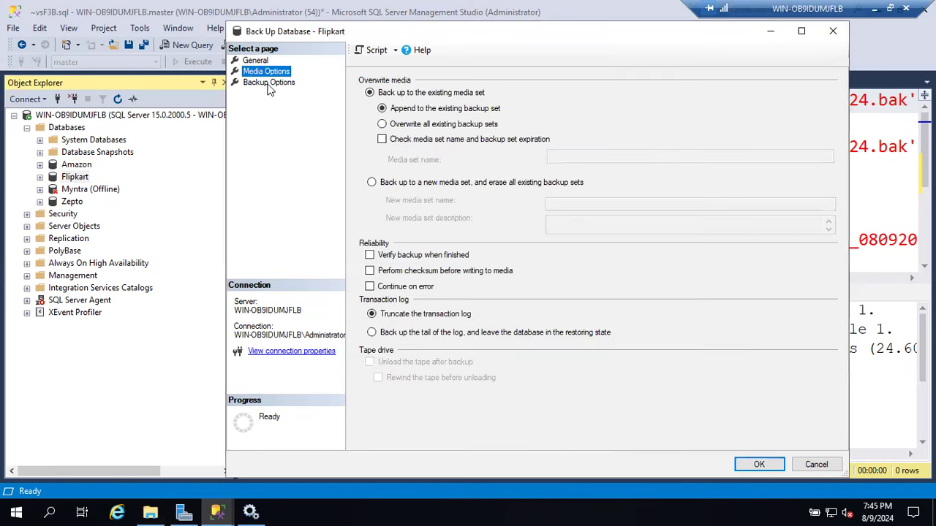
click(270, 82)
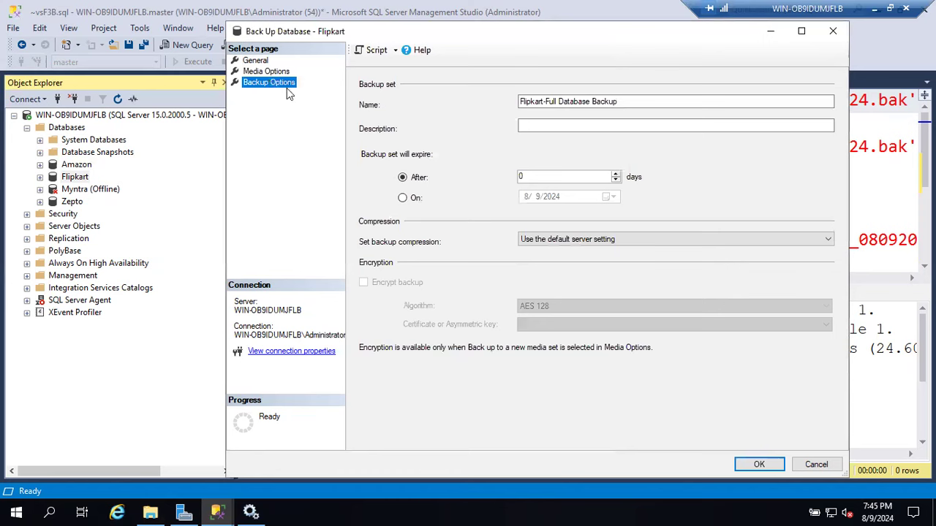
click(759, 464)
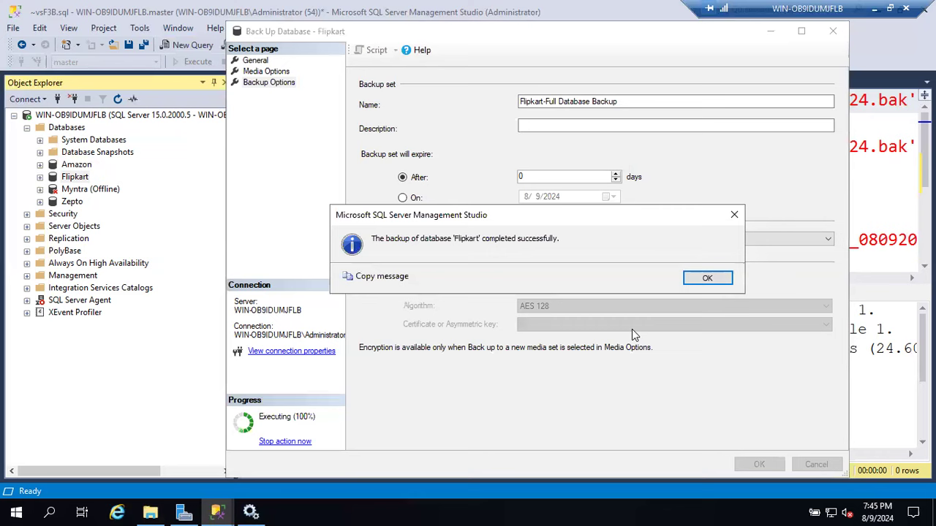
click(705, 278)
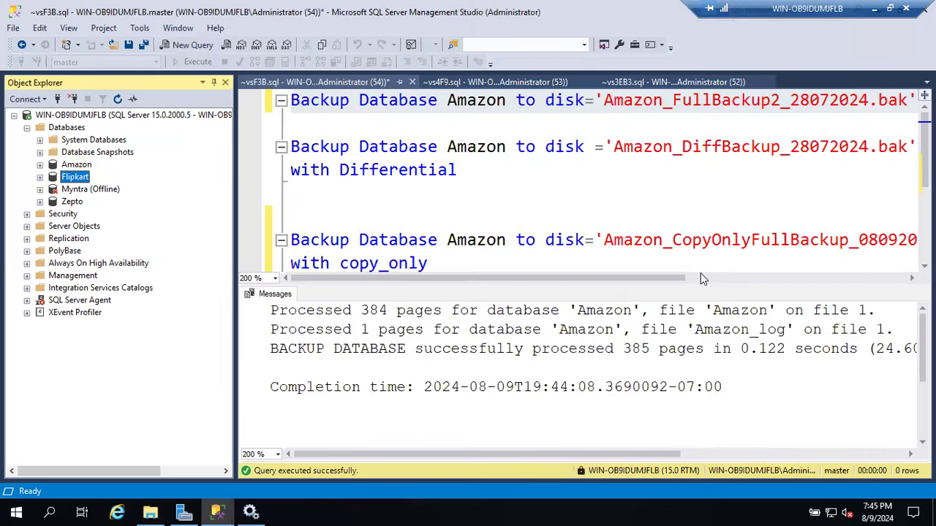
Begin a "Backup Log Flipkart to disk" statement below the Amazon differential backup statement, separated from the copy-only statement.
click(468, 218)
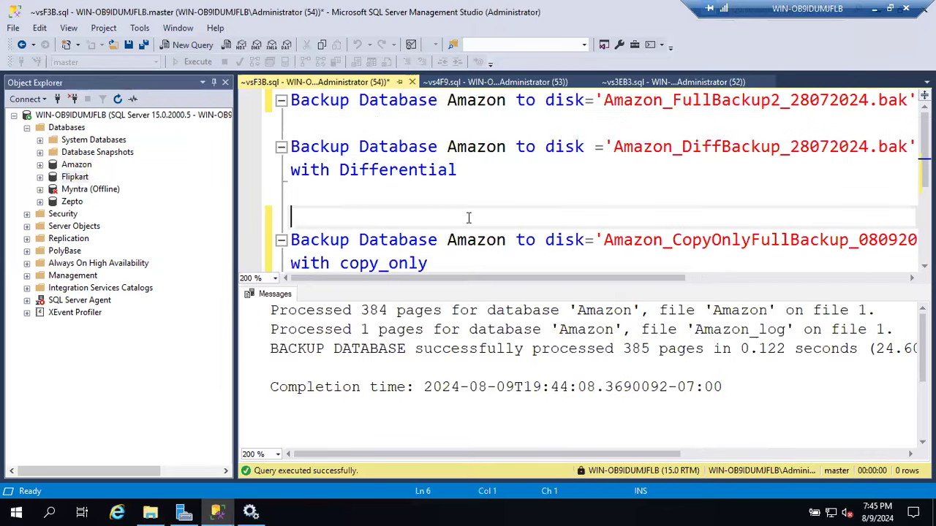
text(Backup)
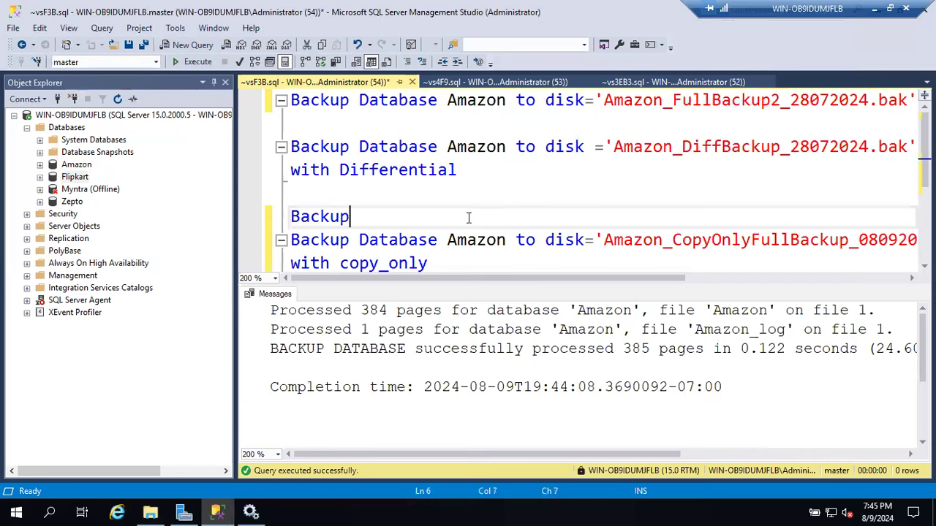
key(ctrl+shift+End)
key(Delete)
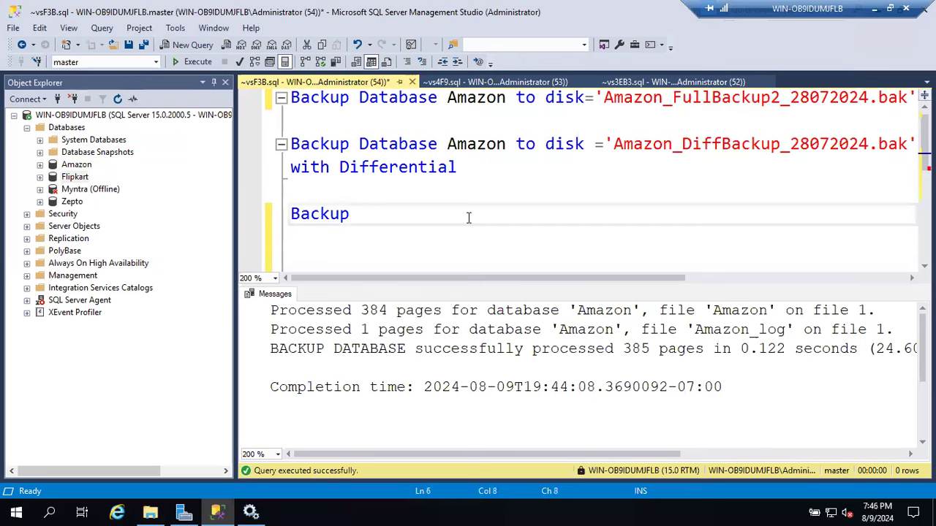
text(Log Flipkart)
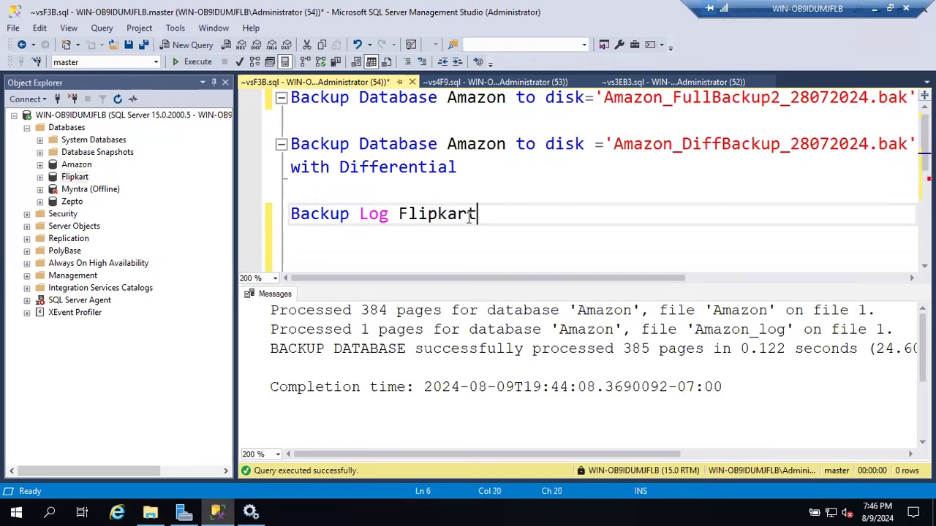
text( to disk)
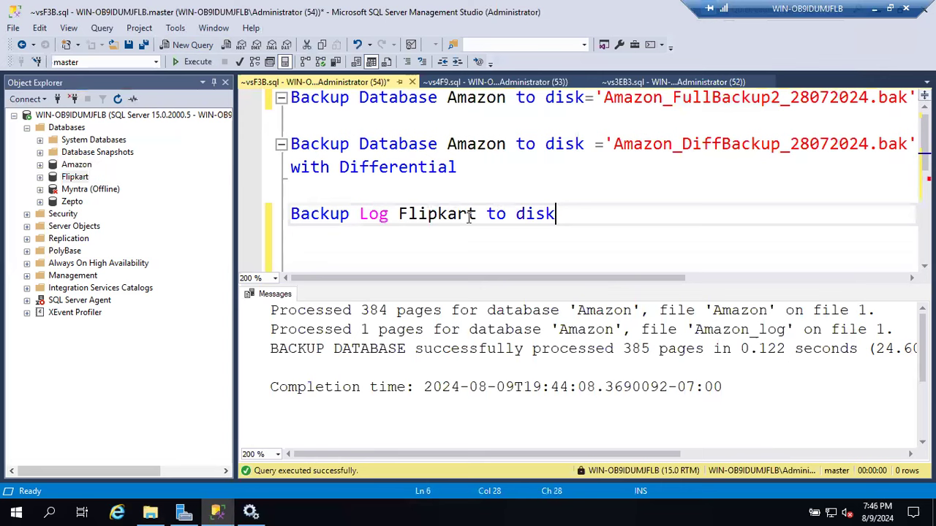
Complete the log backup statement with the file 'Flipkart_logbackup2_08092024_081600.trn' and execute only that statement.
text(='Flipkart)
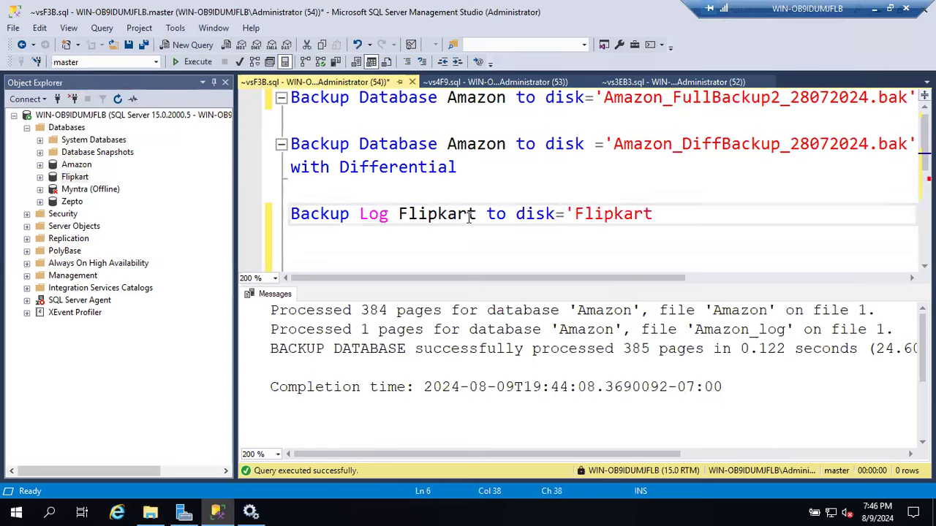
text(_logbackup2)
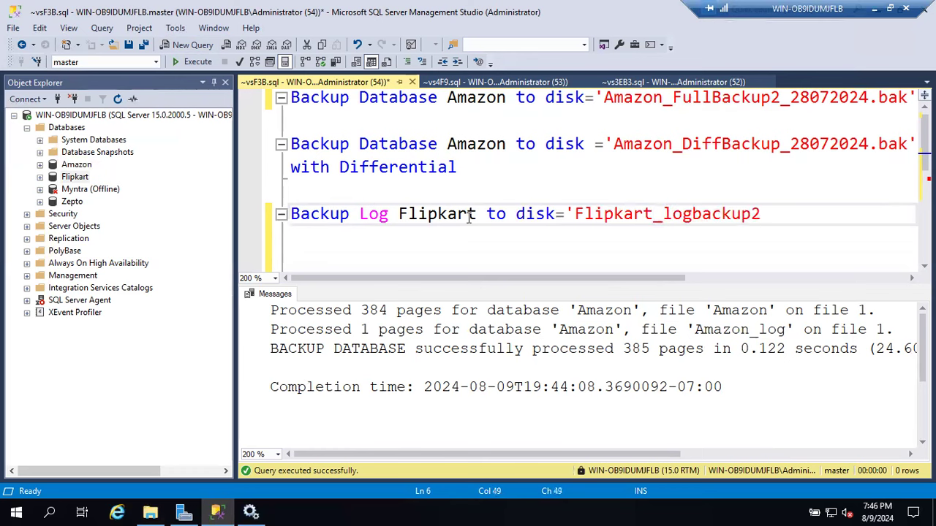
text(_08092024)
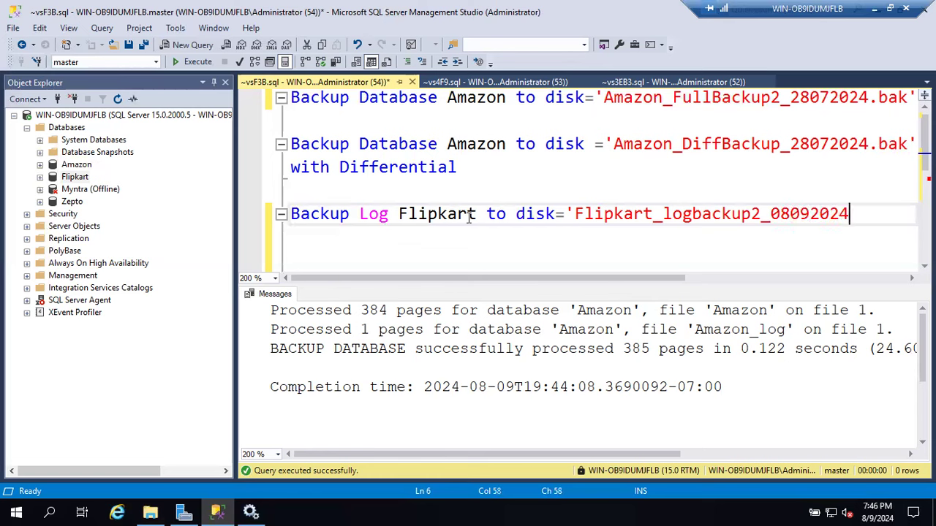
text(_081600)
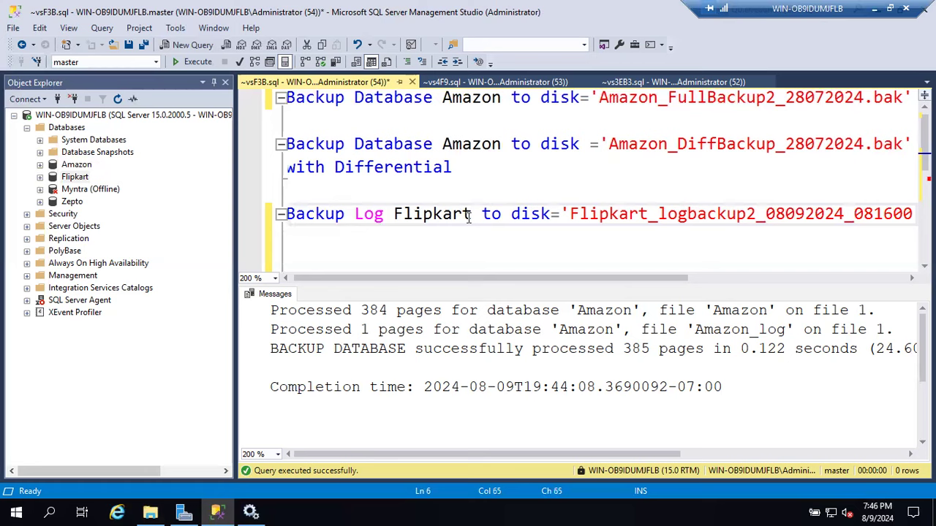
text(.trn')
key(Return)
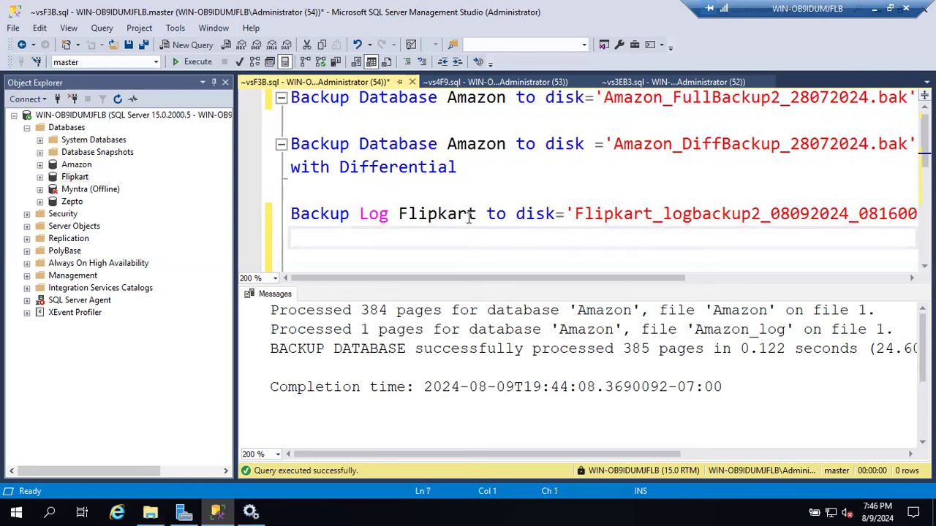
triple_click(469, 219)
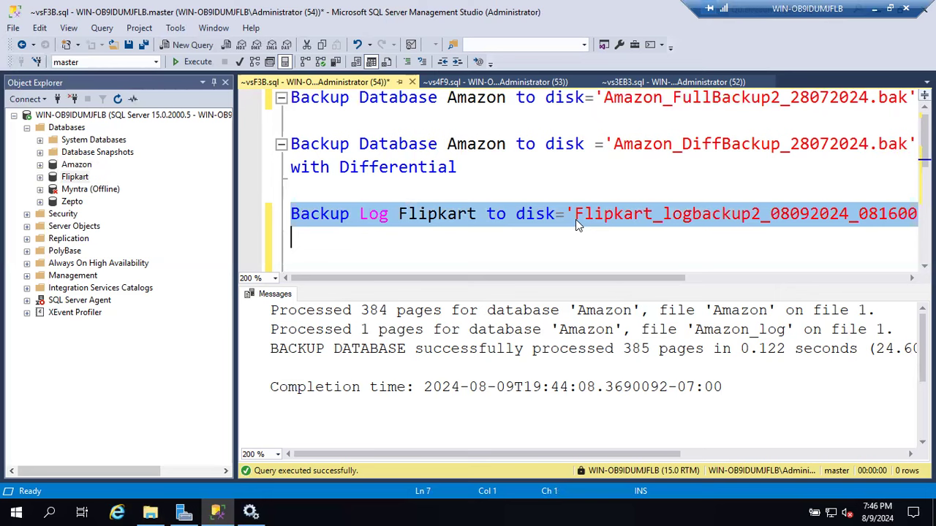
key(F5)
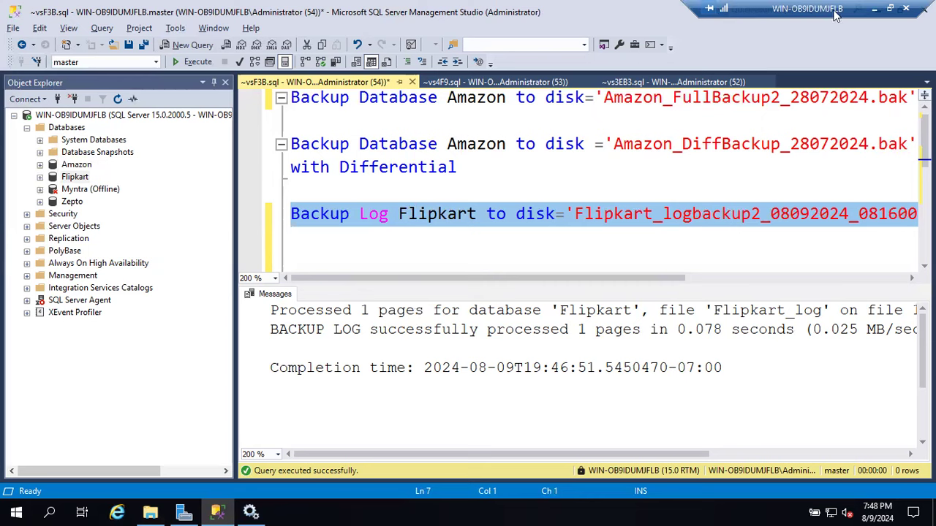
Minimize the remote session and launch Microsoft Excel on the host computer through the Run dialog.
click(875, 8)
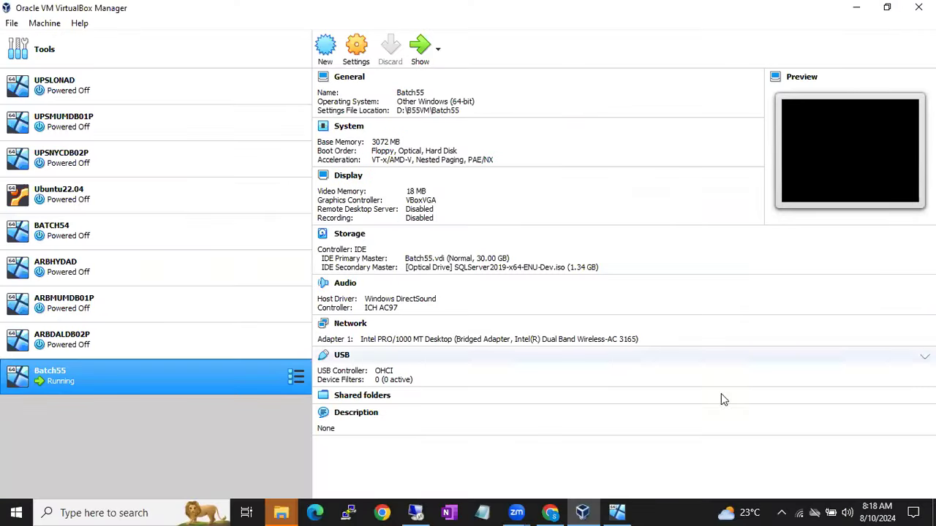
click(667, 509)
key(super+r)
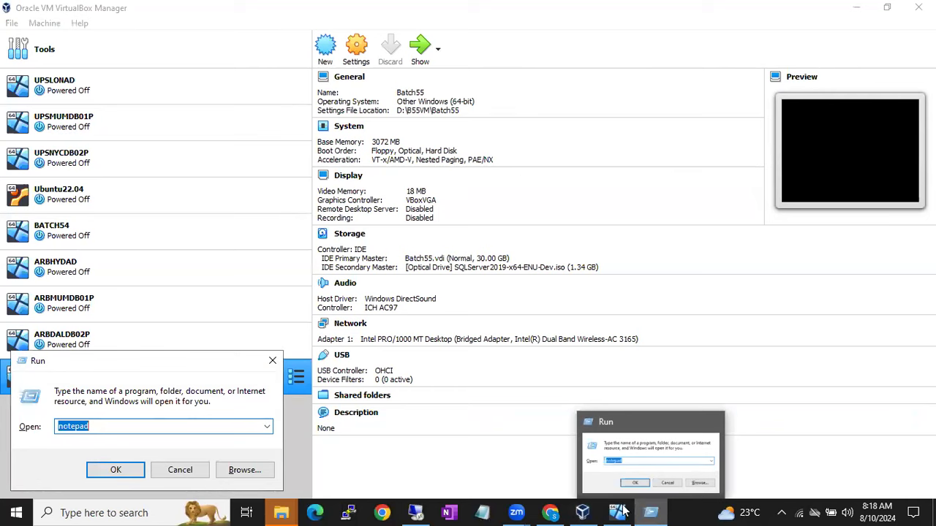
click(415, 512)
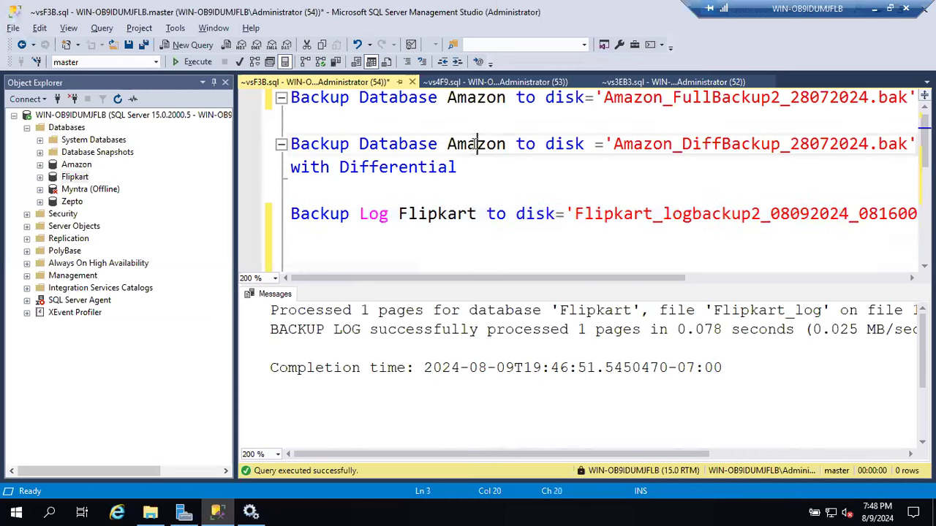
double_click(474, 145)
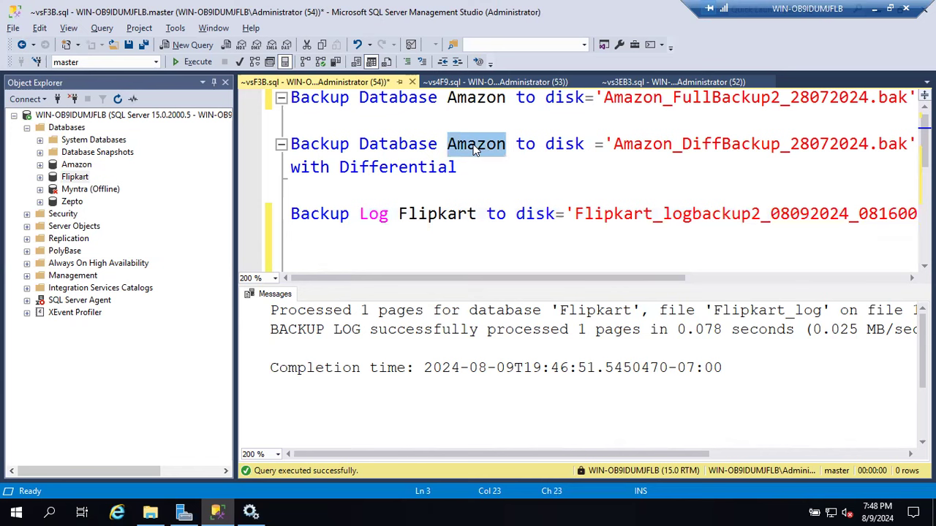
click(874, 8)
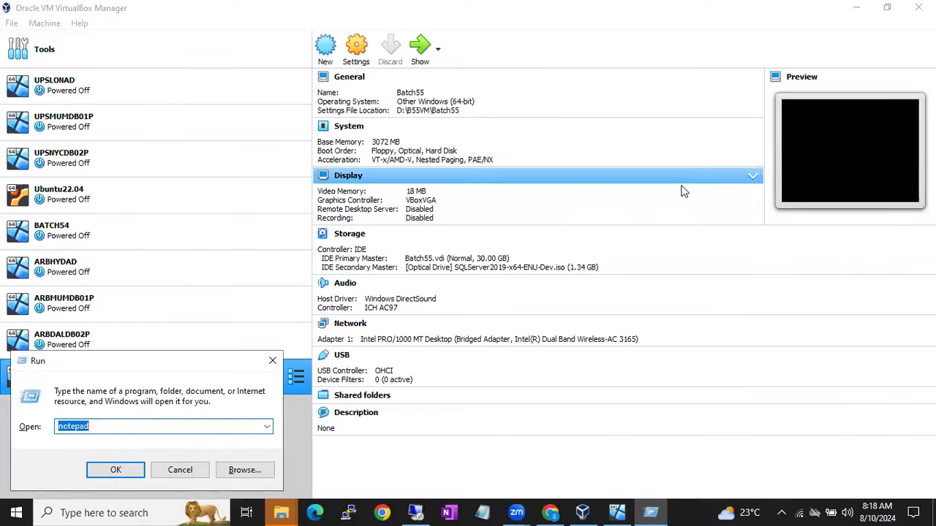
text(ex)
key(Down)
key(Return)
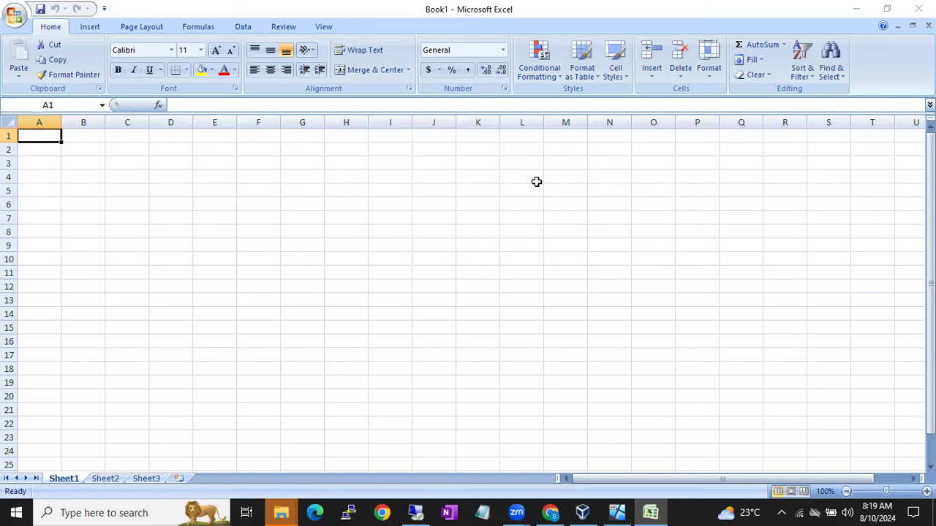
List the system databases Master, Model, MSDB and TempDB in cells A2 to A5 of Sheet1.
click(51, 150)
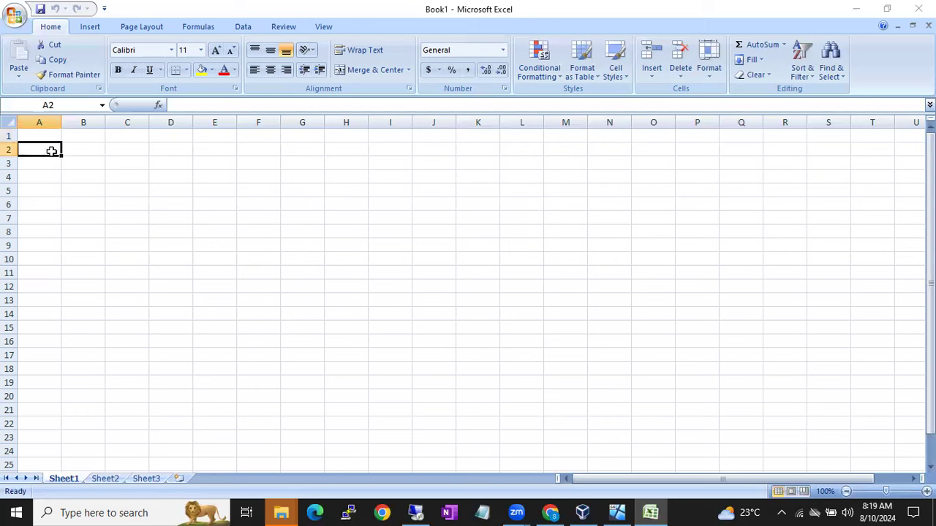
text(Master)
click(41, 160)
text(Model)
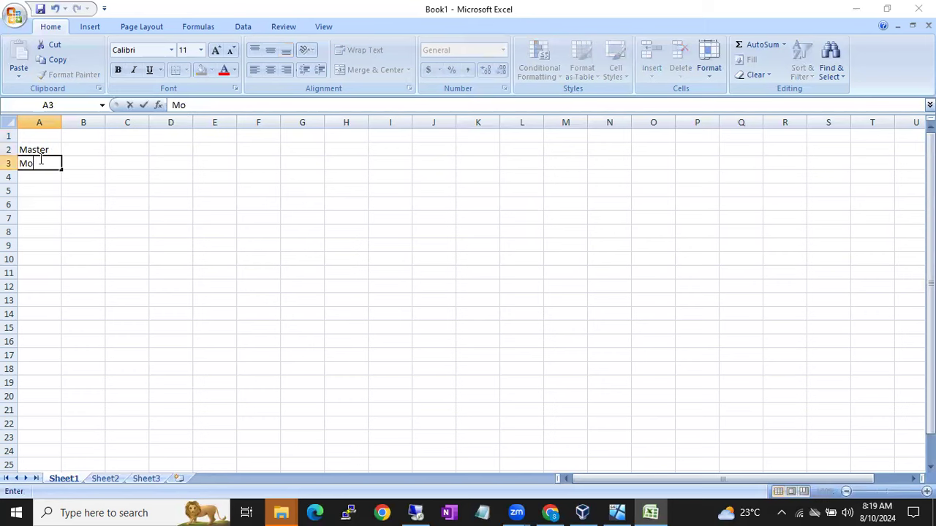
click(32, 180)
text(MSDB)
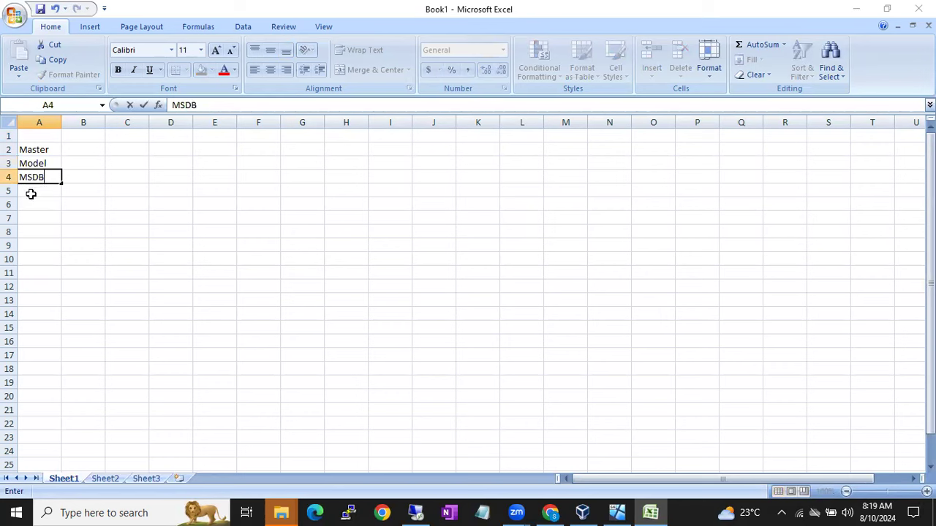
click(31, 192)
text(TempDB)
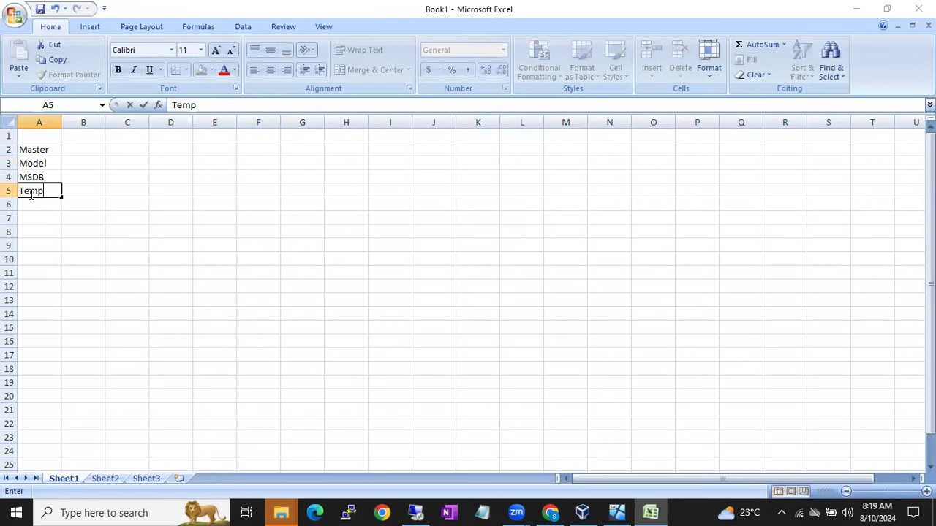
Enter the column headings Full, Diff and Log in cells B1 to D1.
click(86, 134)
text(Full)
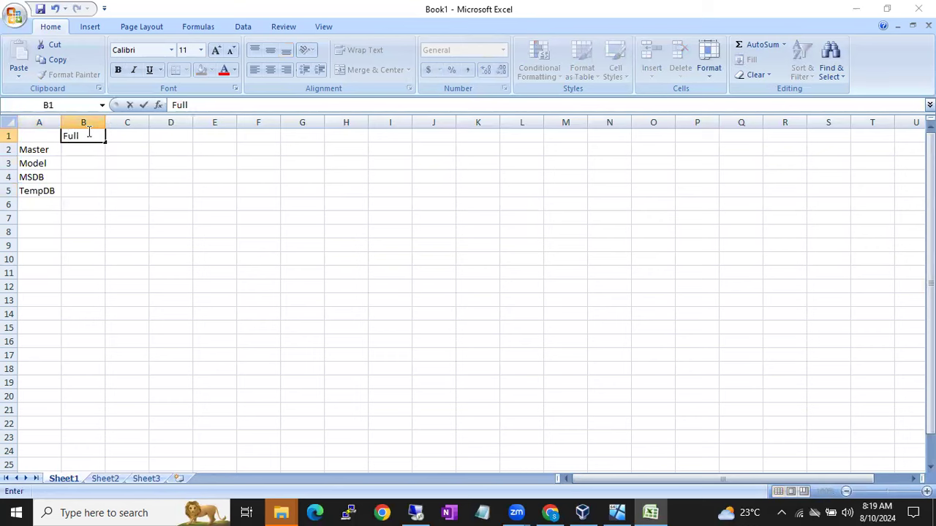
click(124, 133)
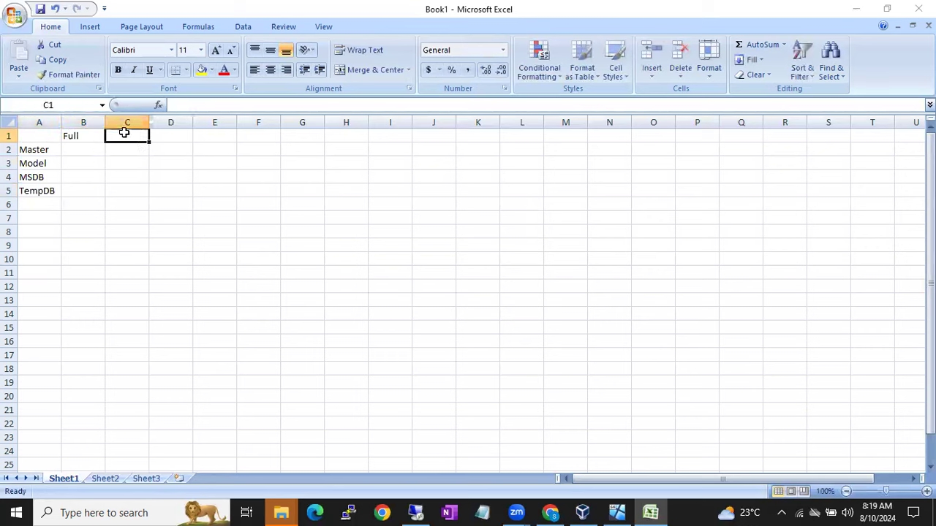
text(Diff)
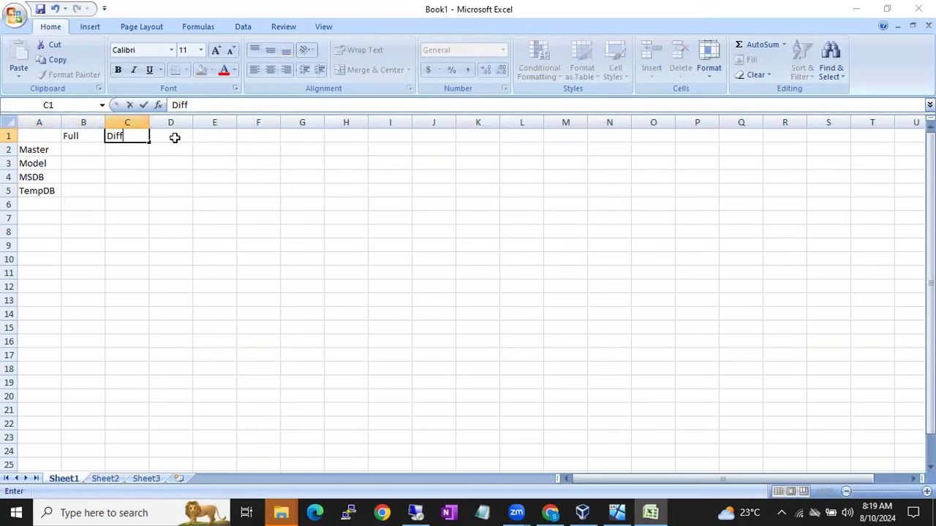
click(175, 137)
text(Log)
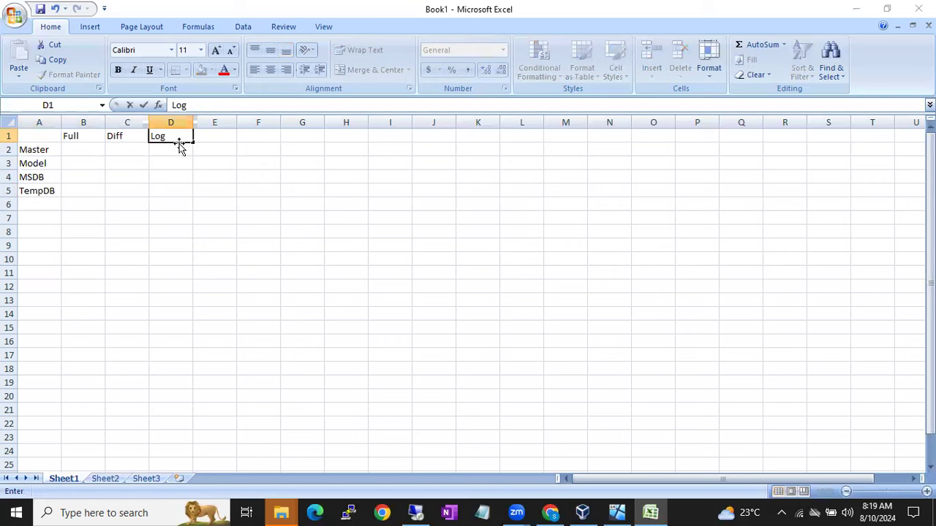
click(200, 162)
Mark the Master row with Y under Full and N under Diff.
click(81, 148)
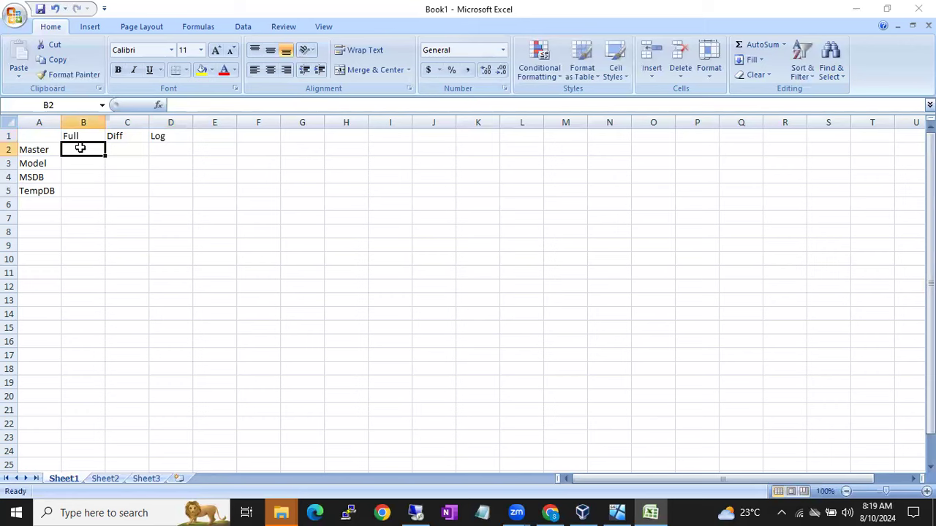
text(Y)
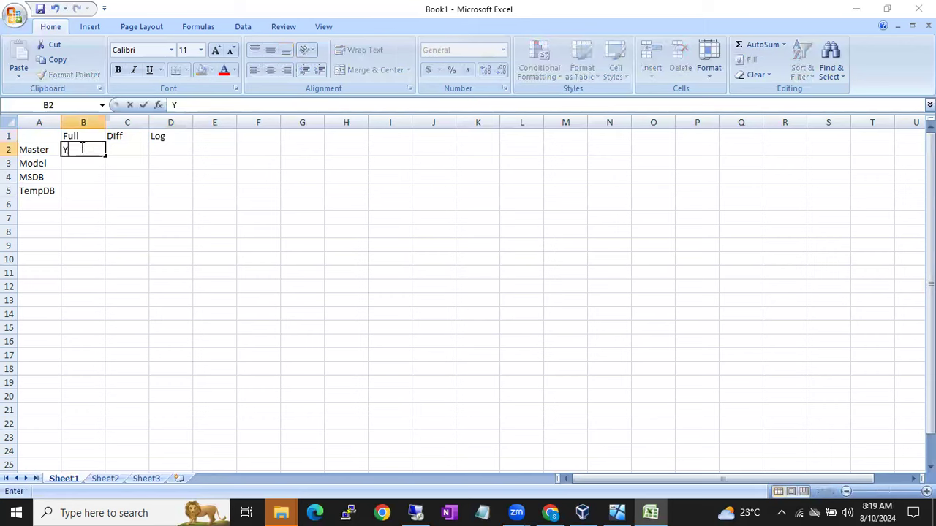
click(115, 147)
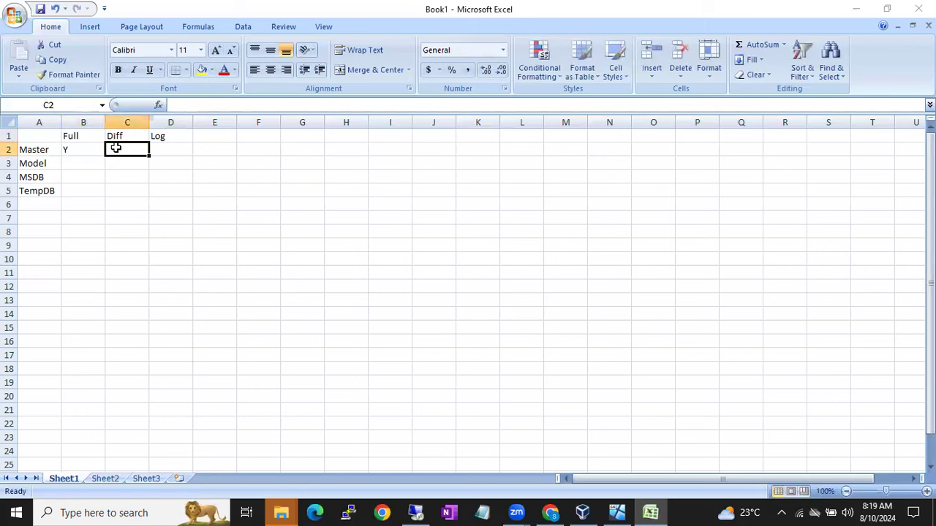
text(N)
click(172, 150)
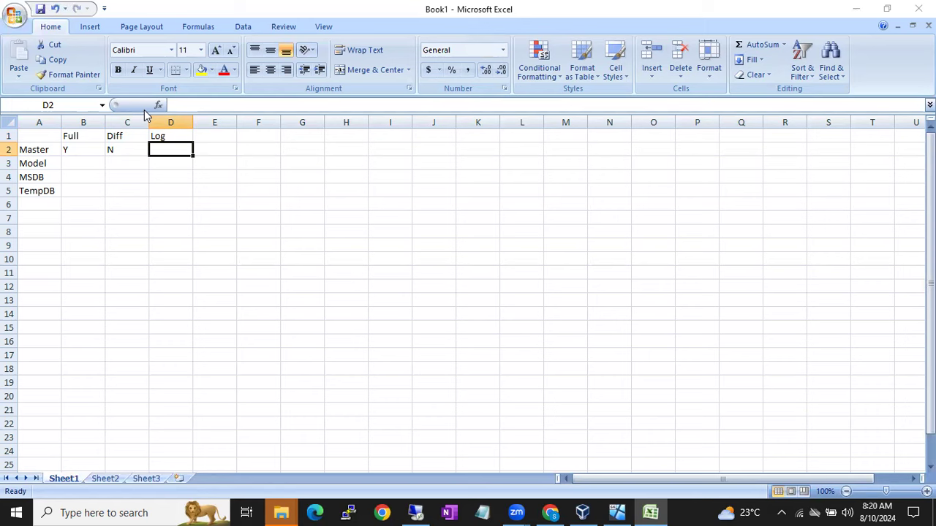
Switch to the remote SQL Server session, copy all backup statements from the query, and minimize the session.
click(415, 511)
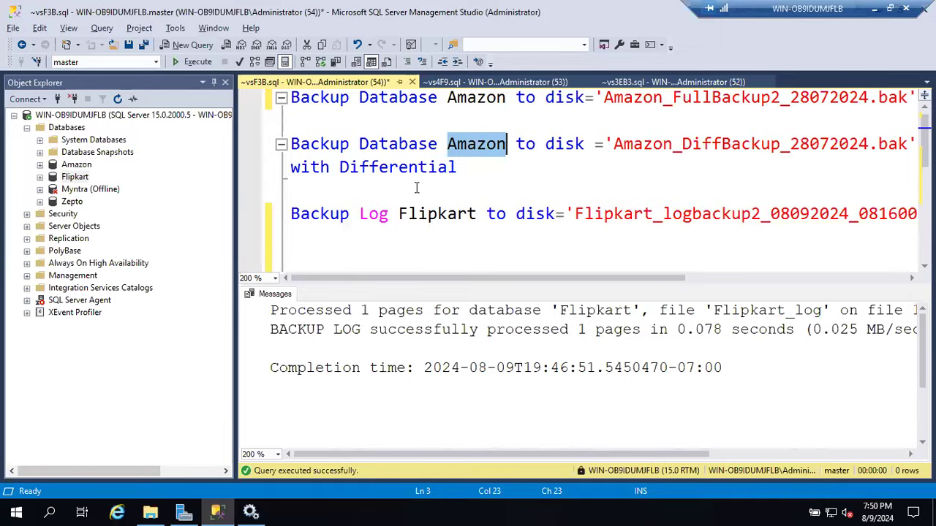
click(359, 212)
key(ctrl+shift+End)
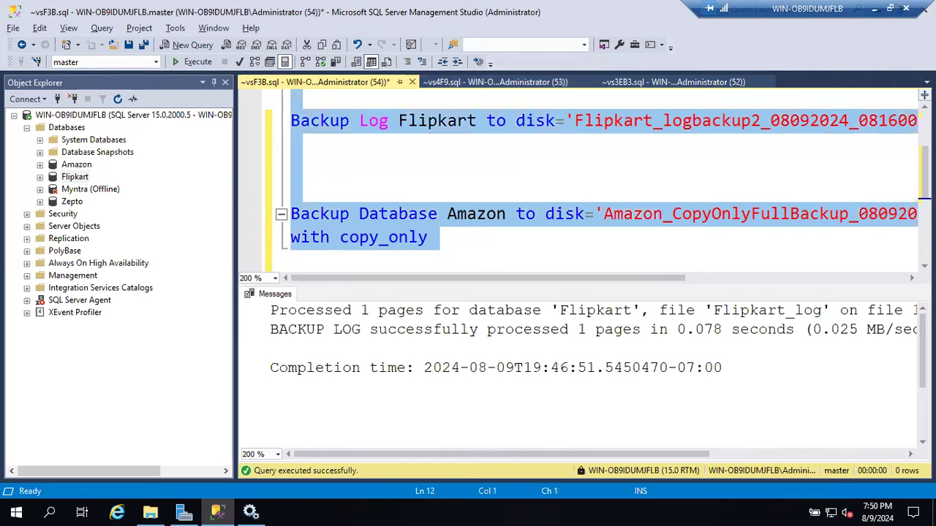
click(875, 15)
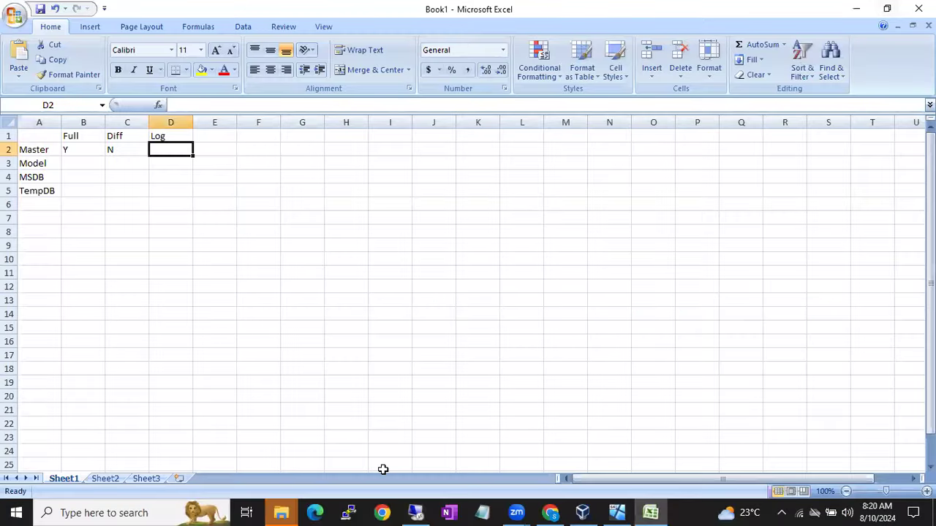
Paste the copied backup statements below the "Copy Only Full Backup" heading in the Batch 55 Running Notes document and review them.
click(550, 512)
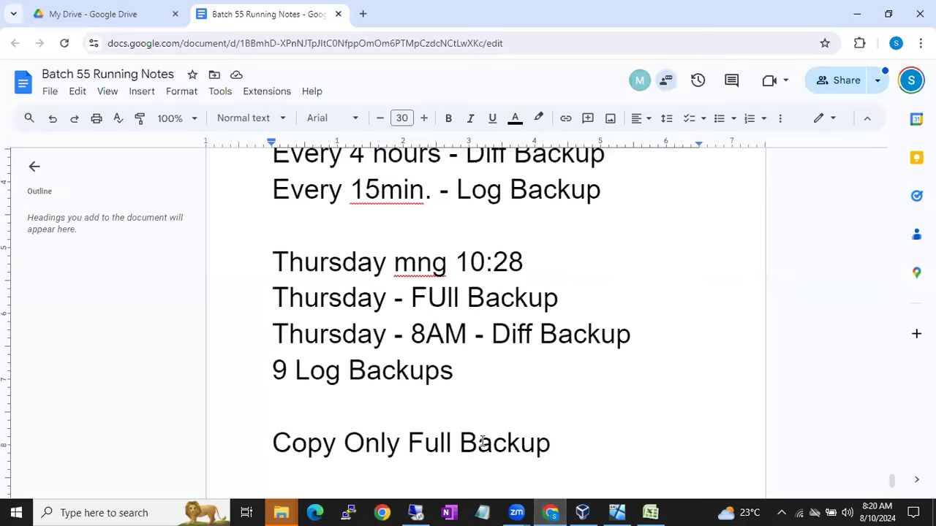
scroll(585, 380, down, 2)
click(587, 378)
key(Return)
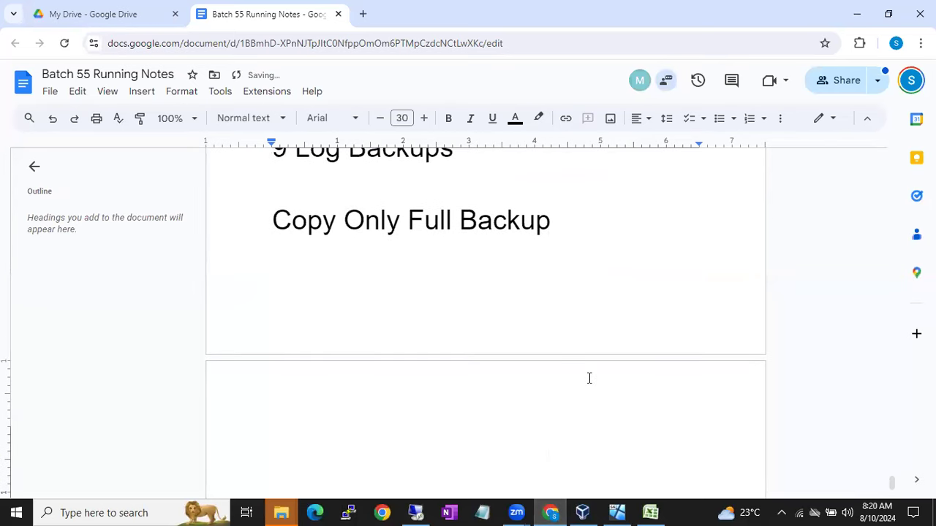
text(Backup Database Amazon to disk='Amazon_CopyOnlyFullBackup_08092024.bak' with copy_only)
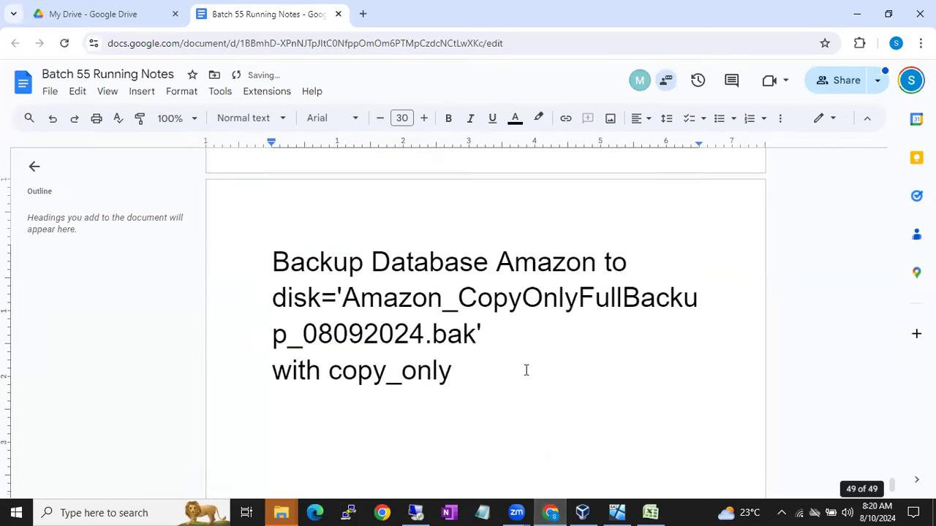
scroll(525, 370, up, 2)
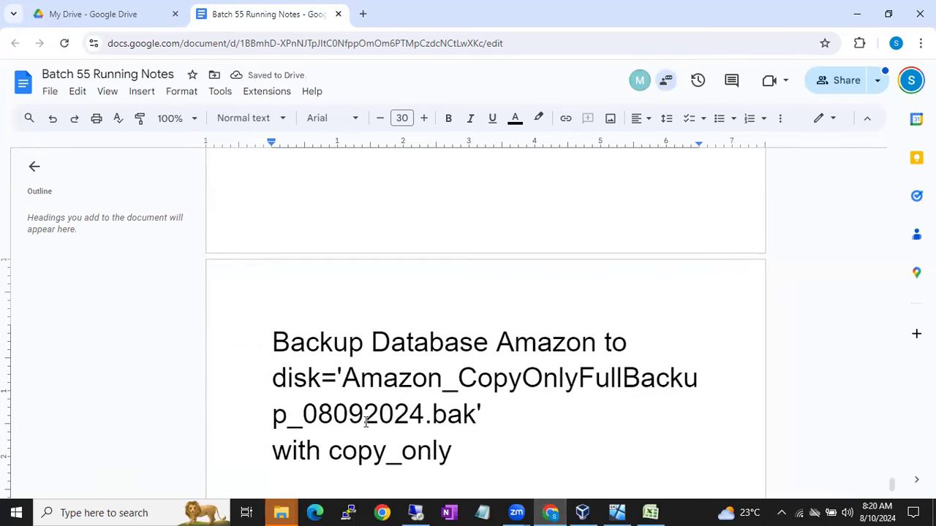
scroll(366, 422, up, 3)
scroll(366, 422, up, 6)
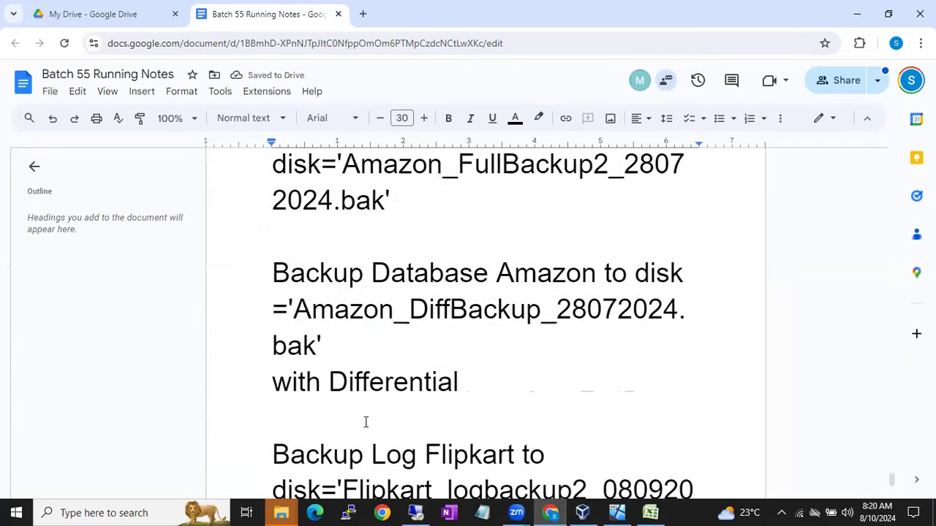
scroll(366, 422, up, 3)
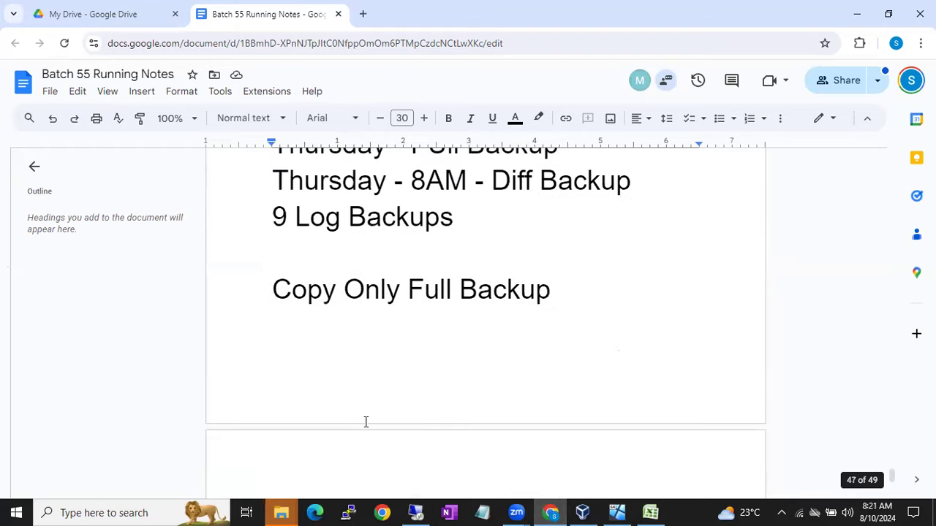
scroll(633, 199, up, 1)
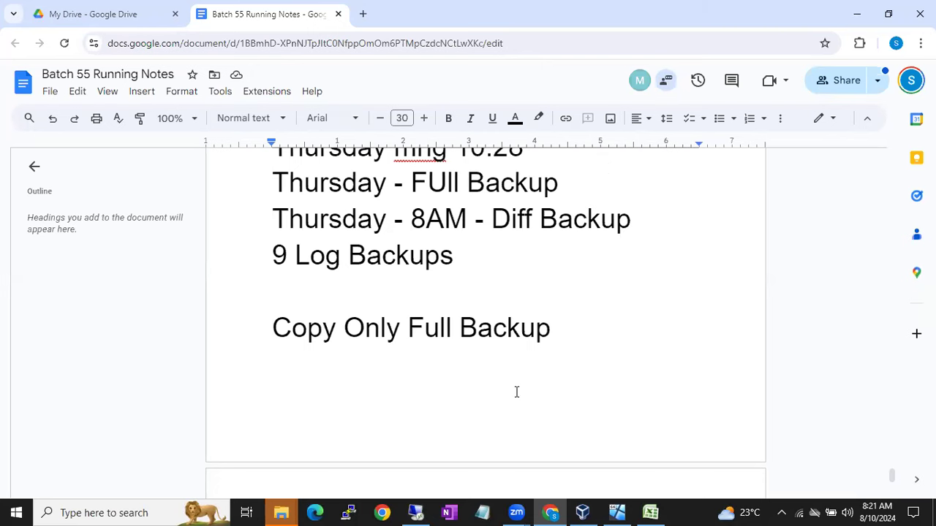
Return to the remote session and create a folder named Backups on Local Disk (C:) in a new File Explorer window.
click(416, 513)
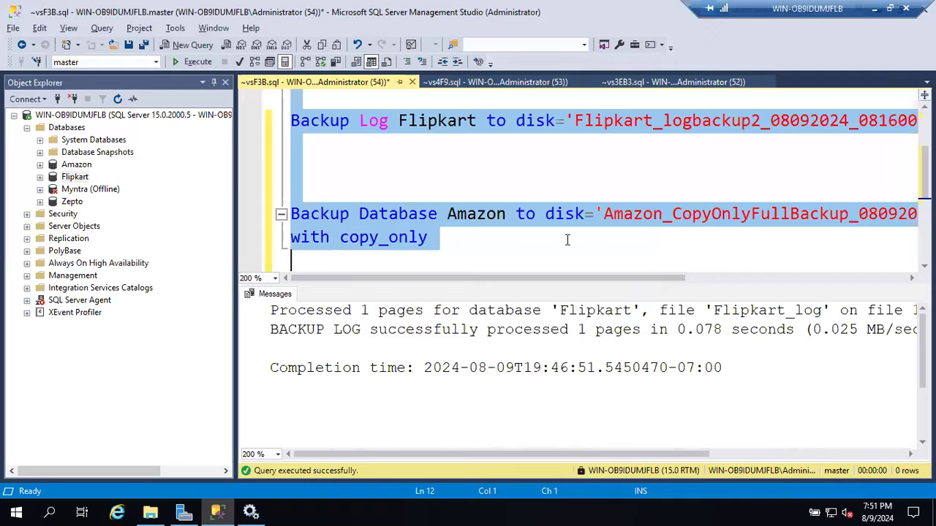
click(624, 169)
scroll(623, 169, up, 2)
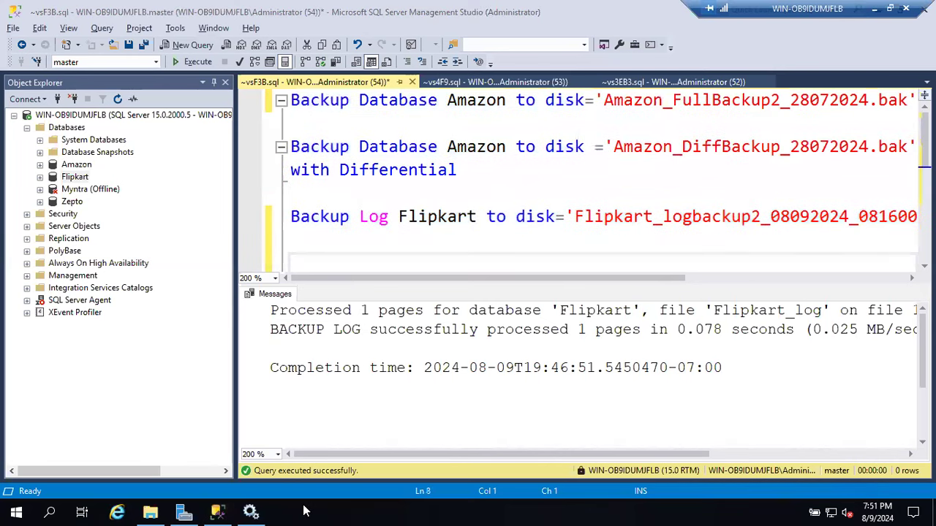
click(152, 512)
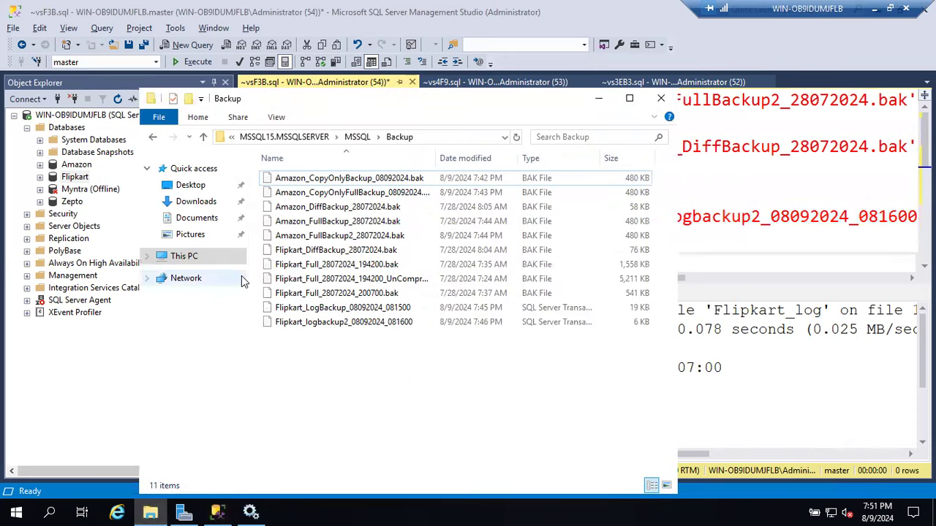
right_click(191, 257)
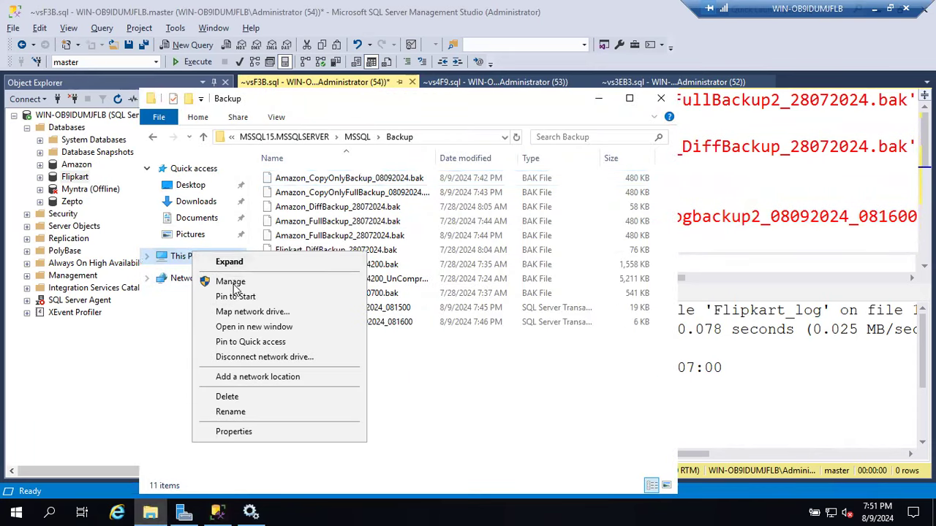
click(248, 329)
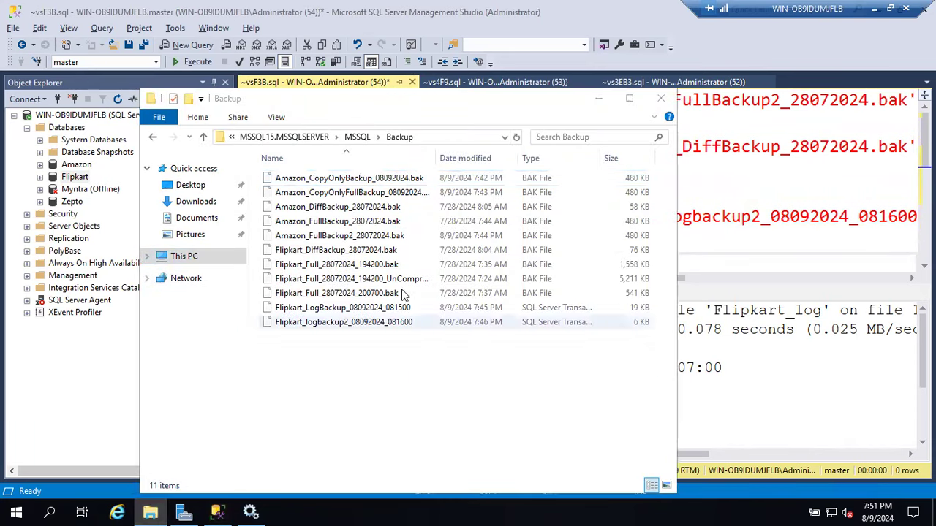
double_click(399, 292)
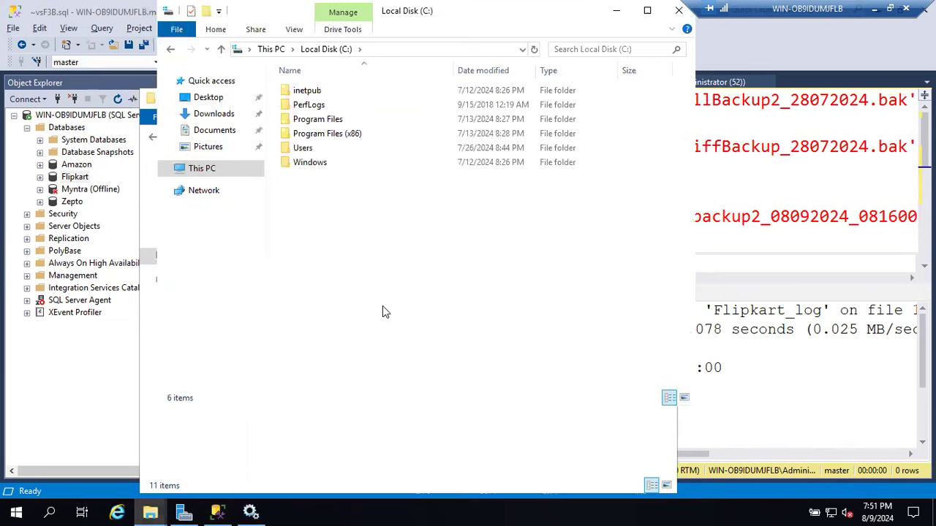
key(ctrl+shift+n)
text(Backups)
key(Return)
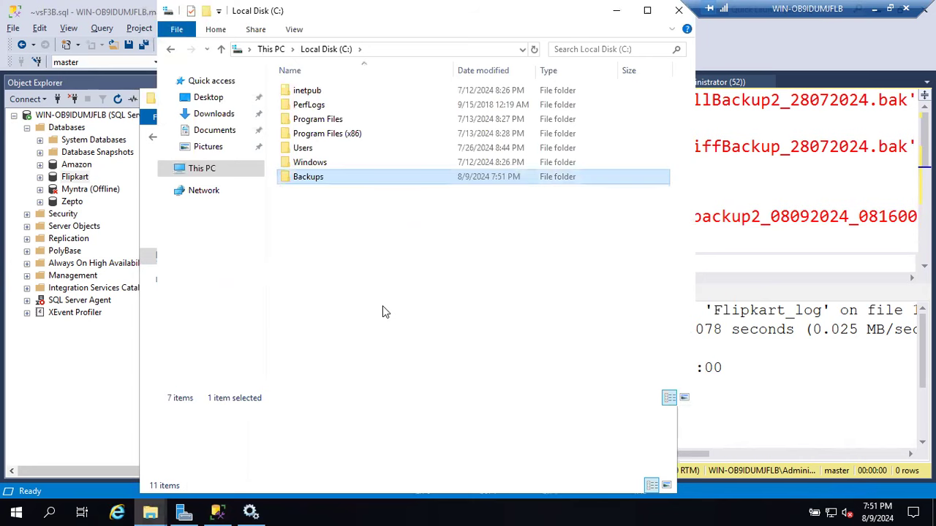
Open the Backups folder, copy its path C:\Backups, and minimize both File Explorer windows.
double_click(336, 179)
drag(585, 20, 591, 98)
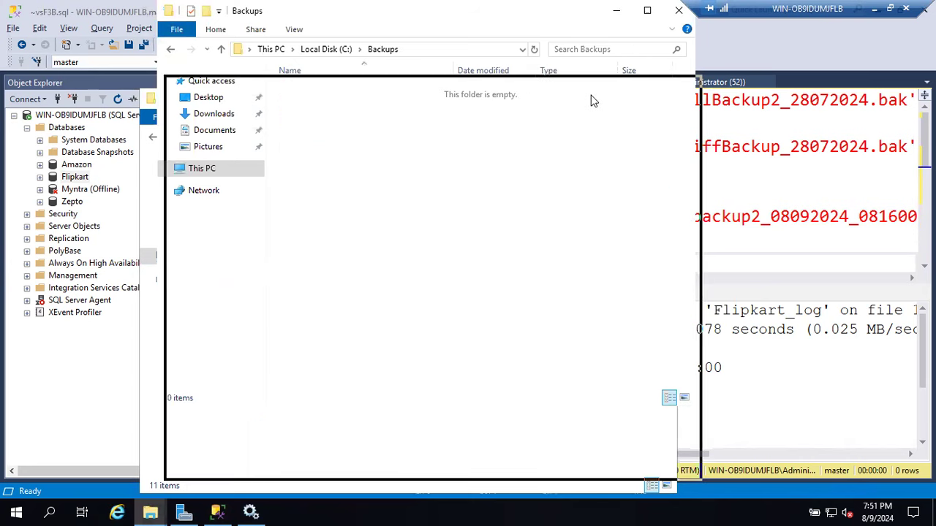
click(470, 131)
key(ctrl+c)
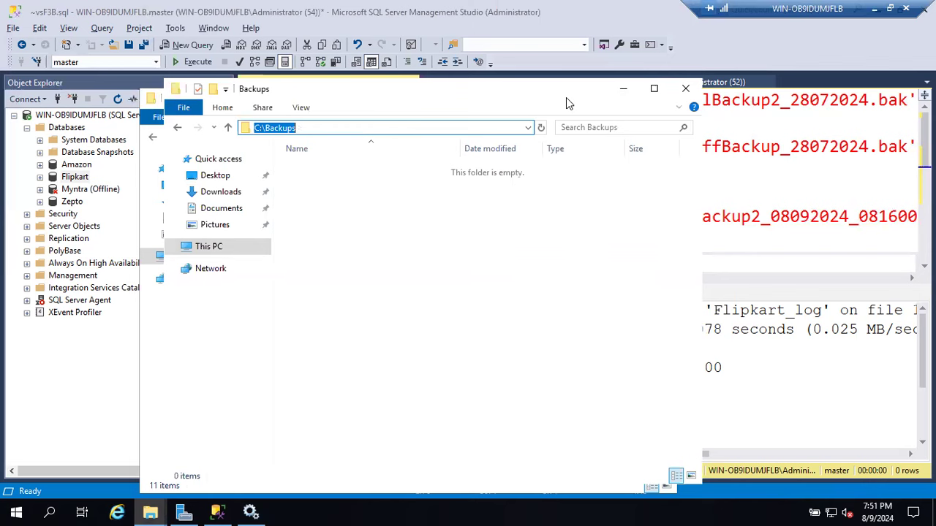
click(623, 89)
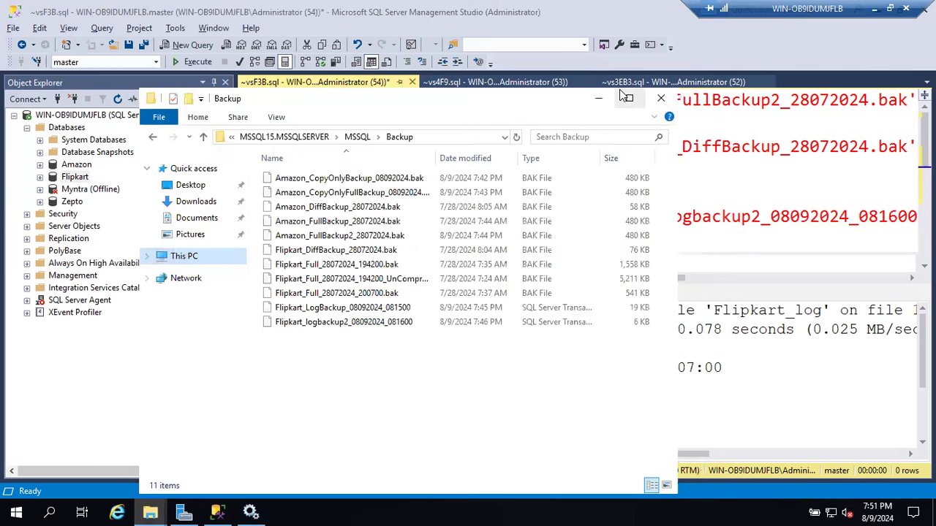
click(599, 99)
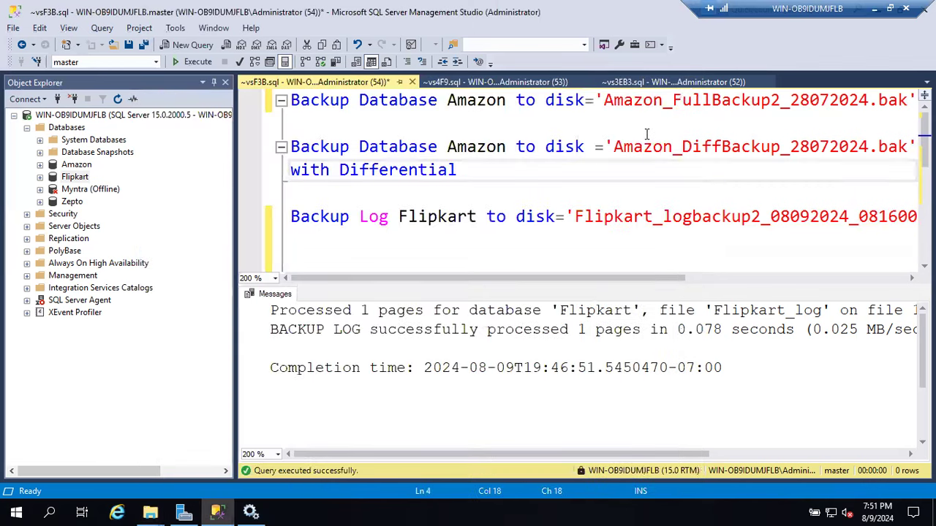
Insert the path C:\Backups\ before the file name in the Amazon full backup statement.
click(604, 102)
key(ctrl+v)
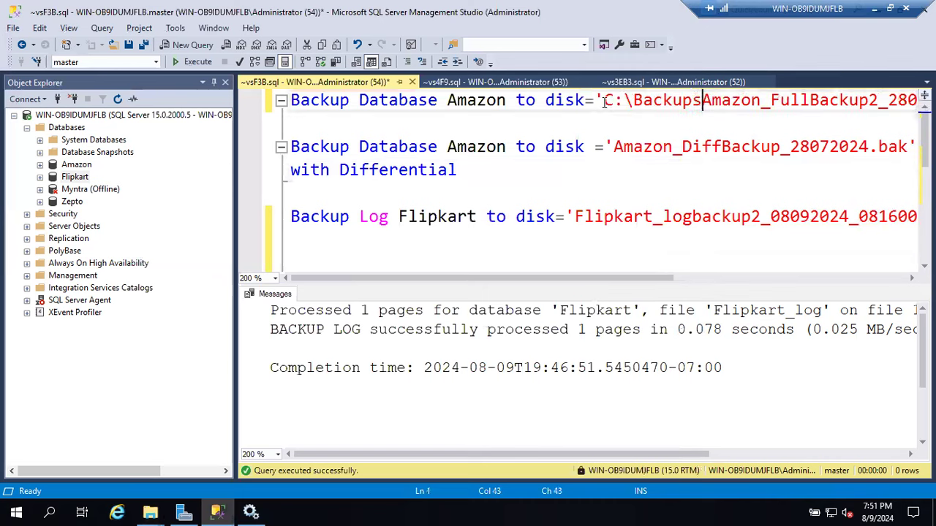
text(\)
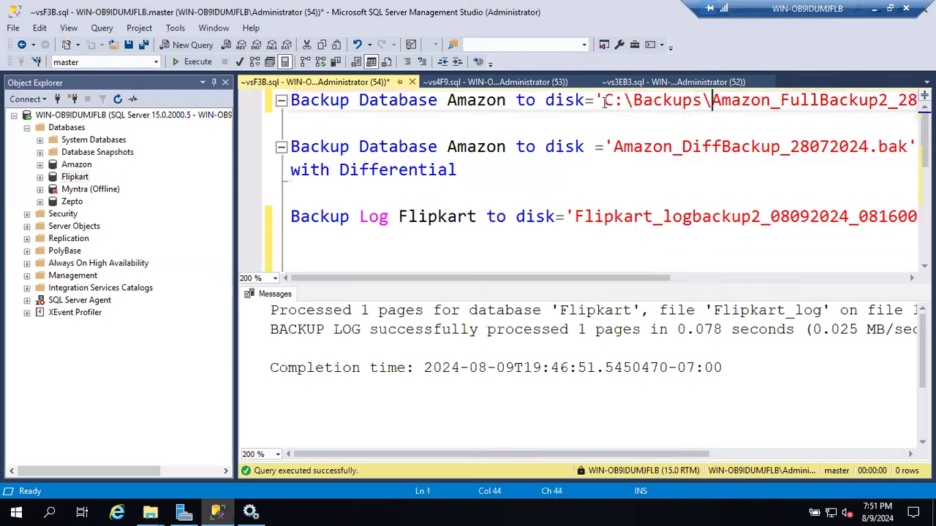
Check the contents of the C:\Backups folder and execute only the Amazon full backup statement.
click(291, 101)
key(shift+Down)
key(alt+Tab)
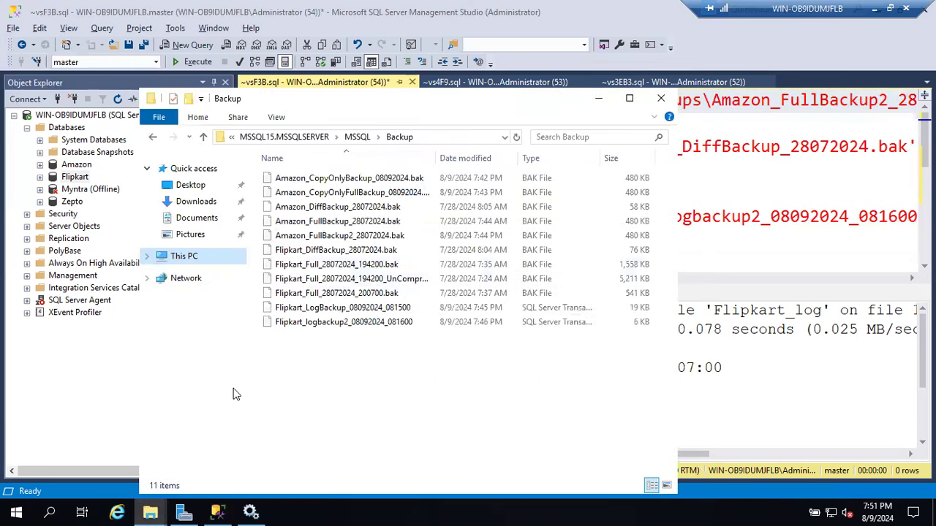
click(150, 511)
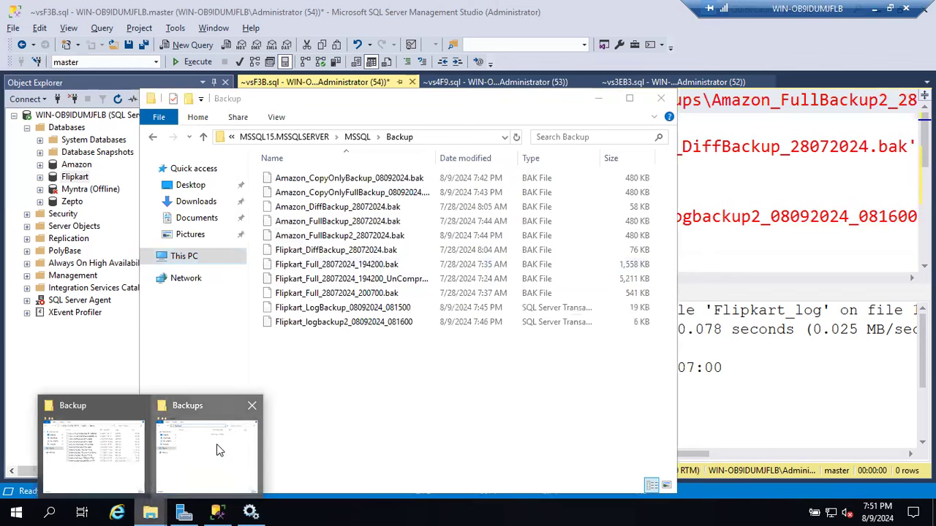
click(218, 450)
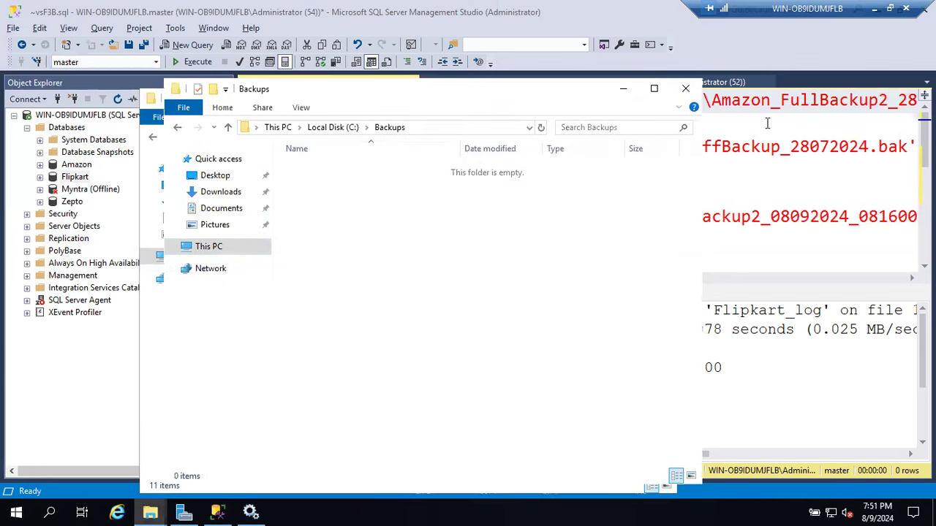
key(alt+Tab)
key(shift+Down)
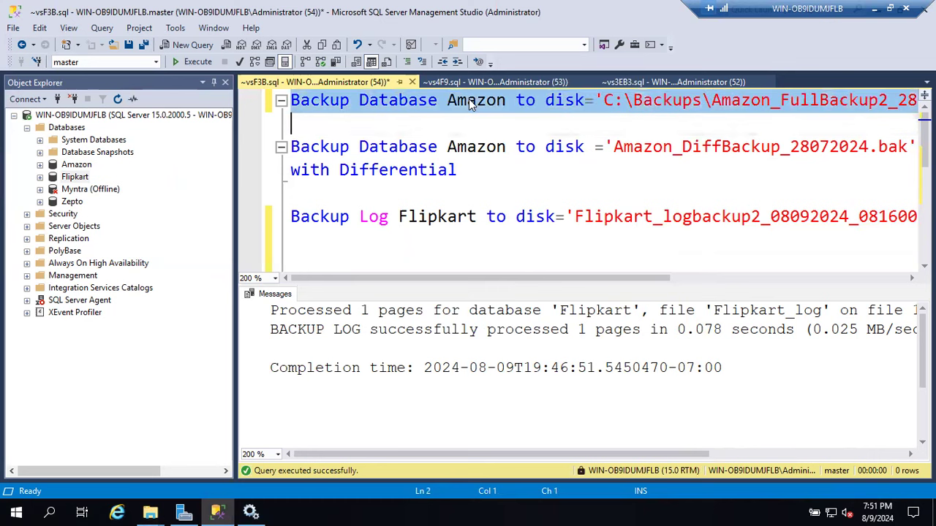
key(F5)
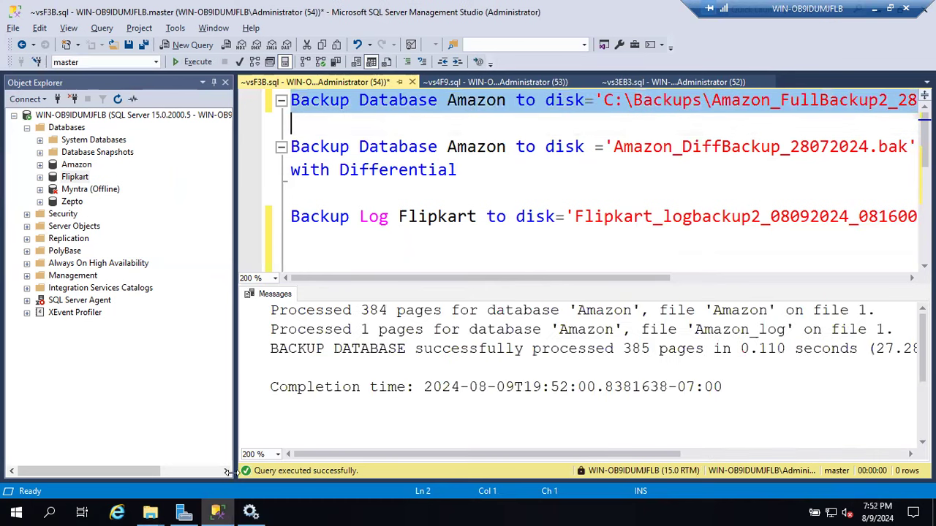
Look for the Amazon full backup file in C:\Backups and highlight the C:\Backups\ path in the full backup statement.
click(150, 512)
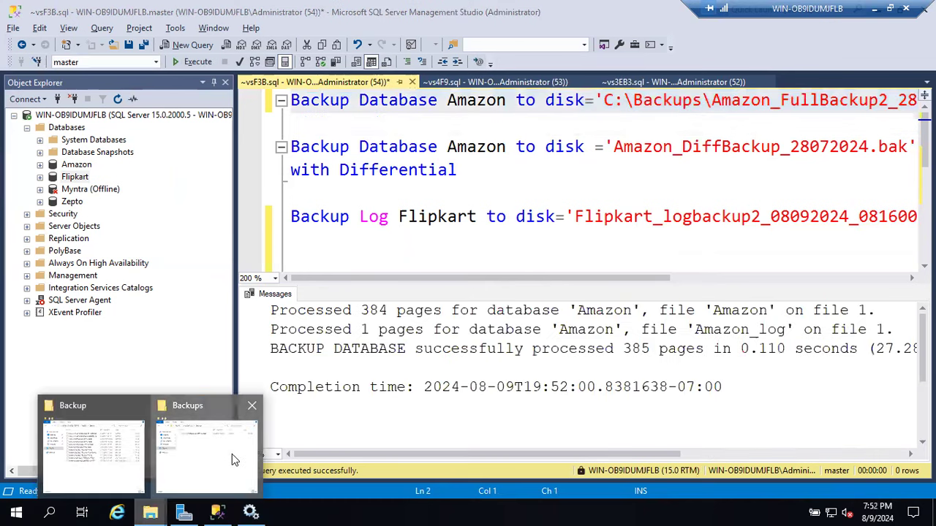
click(232, 454)
click(358, 174)
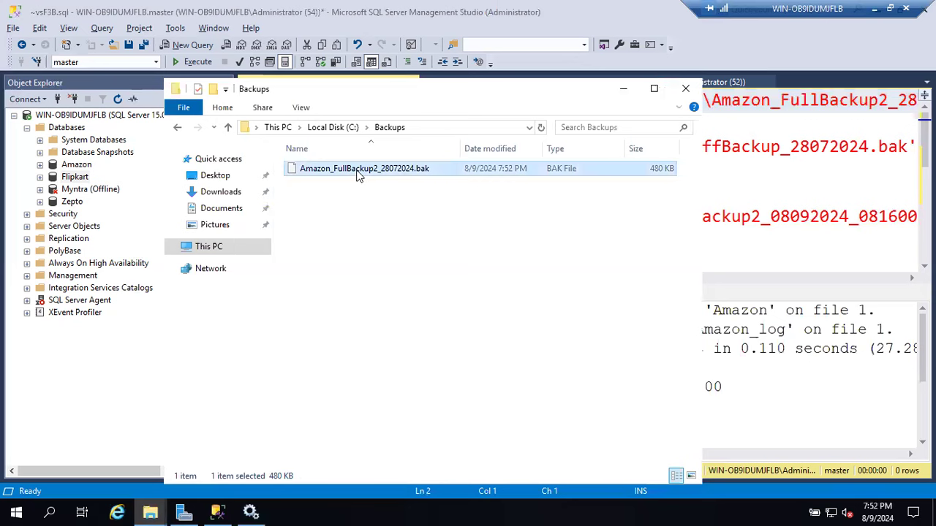
click(707, 150)
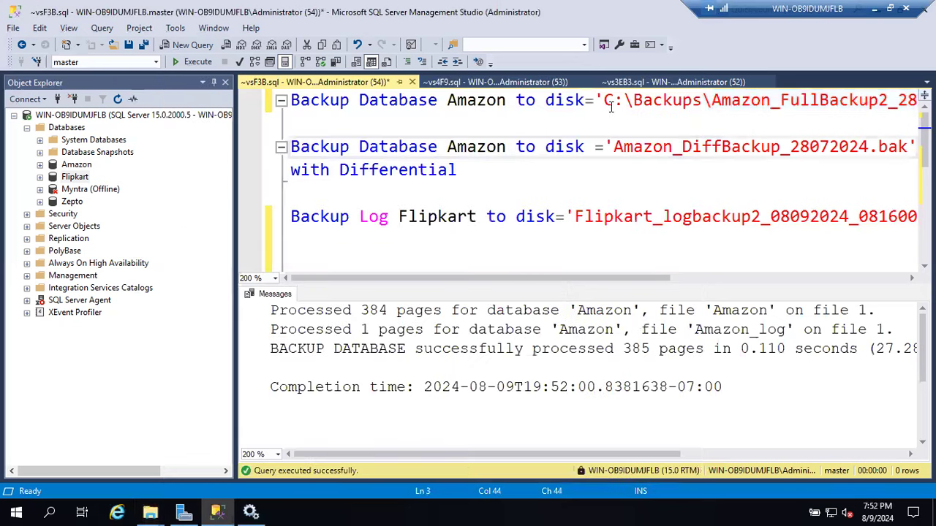
drag(604, 100, 710, 100)
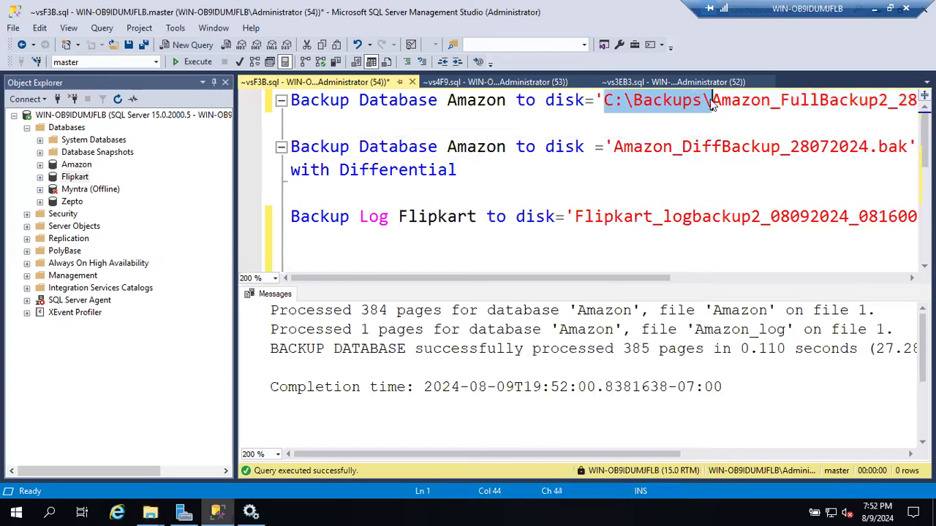